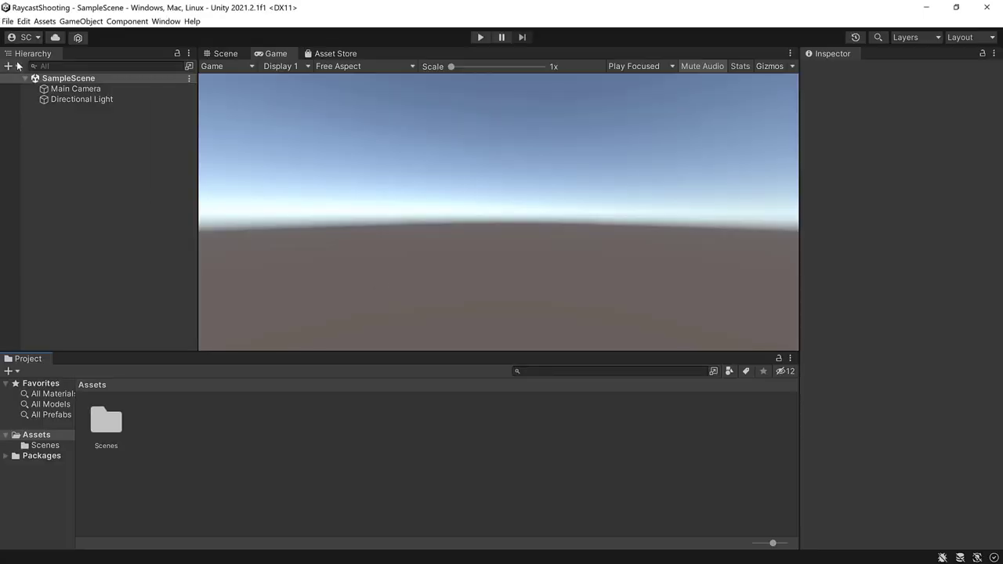
Step: Add a cylinder to the scene and name it Gun
{"action": "left_click", "coordinate": [11, 66]}
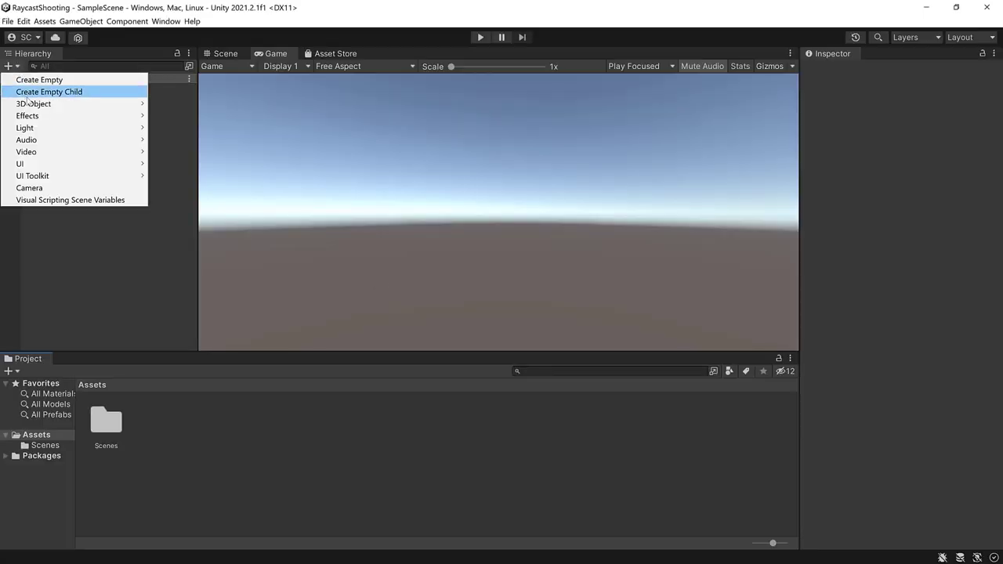
{"action": "mouse_move", "coordinate": [33, 104]}
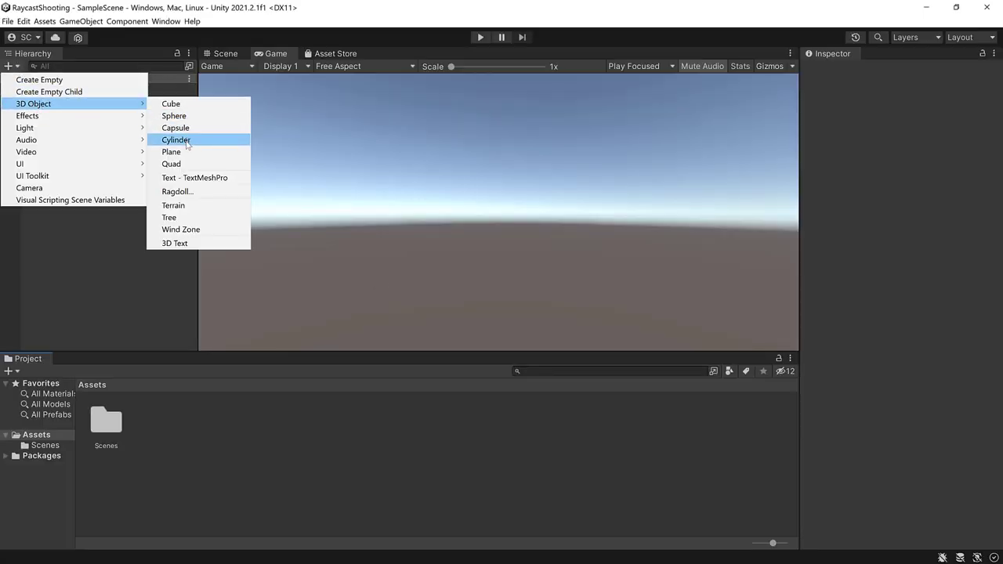
{"action": "left_click", "coordinate": [182, 140]}
{"action": "type", "text": "Gun"}
{"action": "key", "text": "Return"}
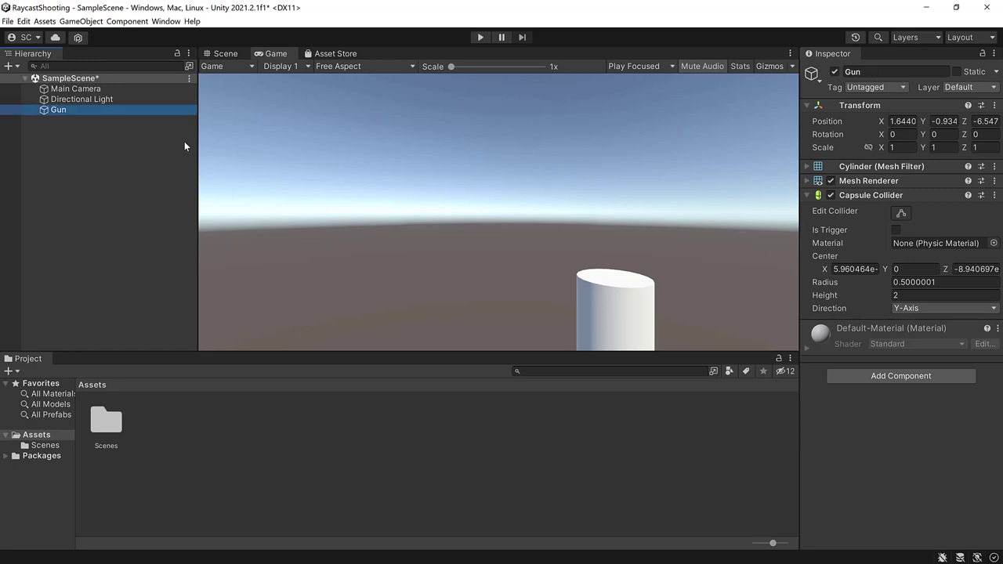
Step: Reset Gun's transform and set its X rotation to 90
{"action": "right_click", "coordinate": [884, 105]}
{"action": "left_click", "coordinate": [889, 115]}
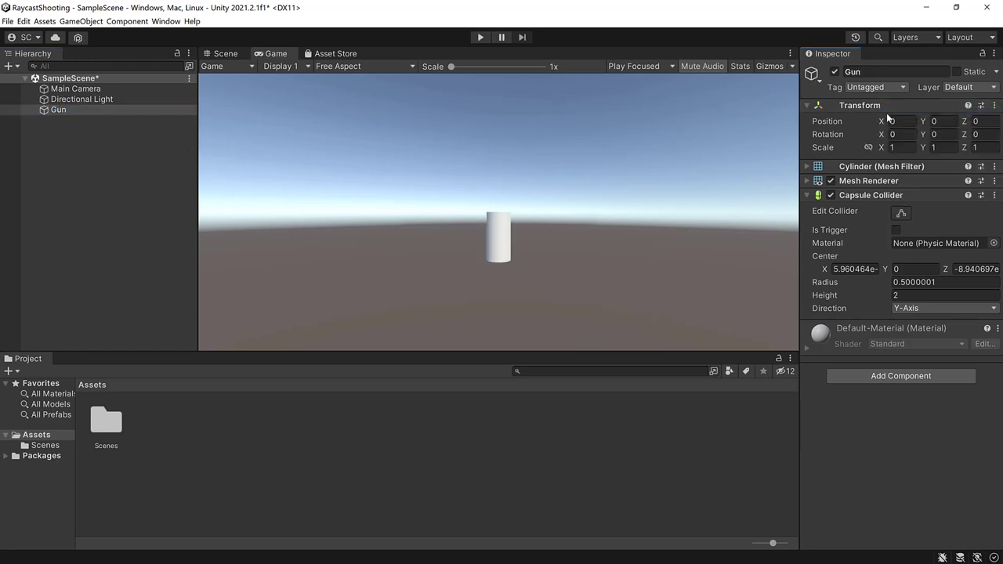
{"action": "type", "text": "90"}
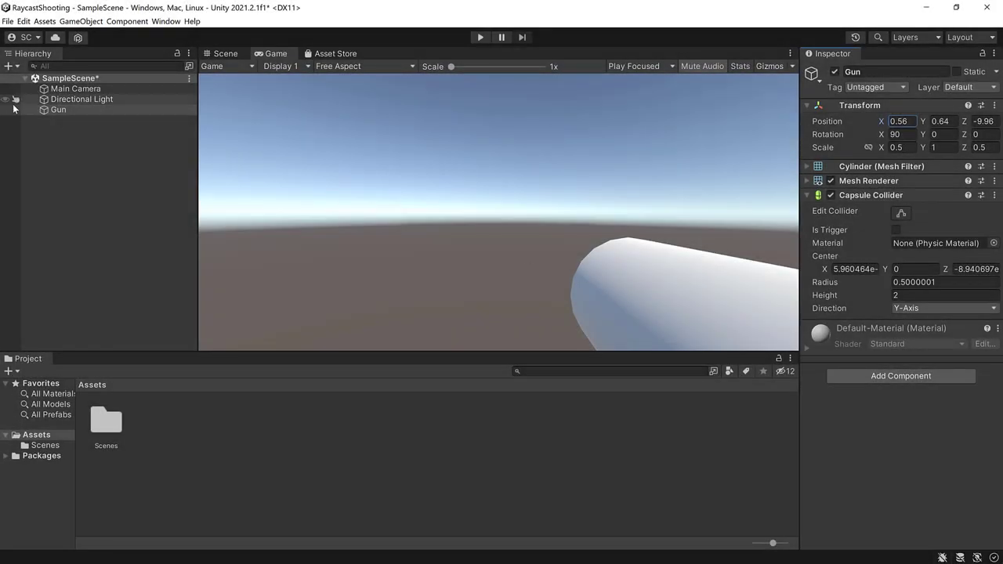
Step: Create an empty child object under Gun named LaserOrigin
{"action": "right_click", "coordinate": [60, 110]}
{"action": "left_click", "coordinate": [99, 232]}
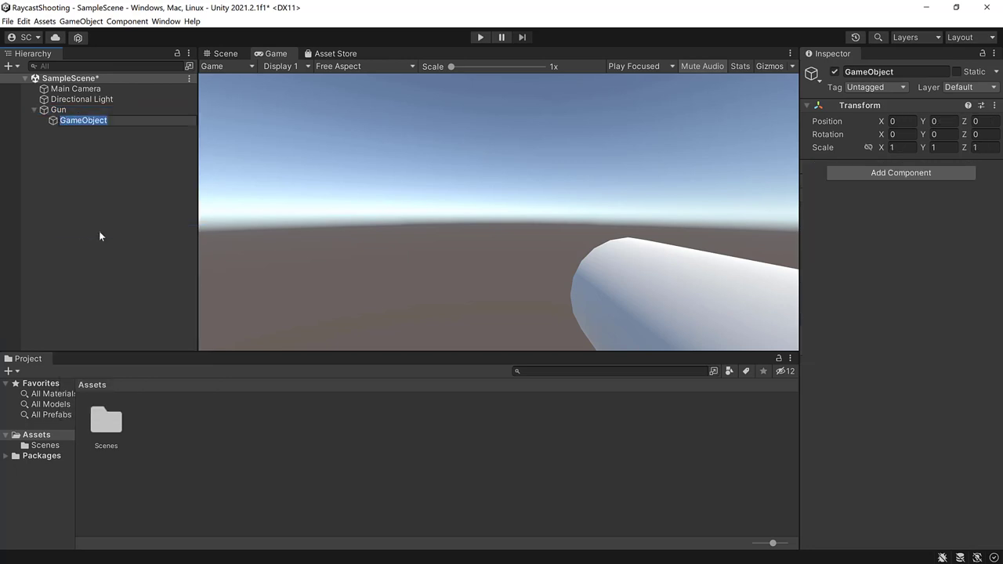
{"action": "type", "text": "LaserOri"}
{"action": "type", "text": "gin"}
{"action": "key", "text": "Return"}
Step: Move LaserOrigin to the barrel's front tip and parent Gun under Main Camera
{"action": "left_click", "coordinate": [225, 53]}
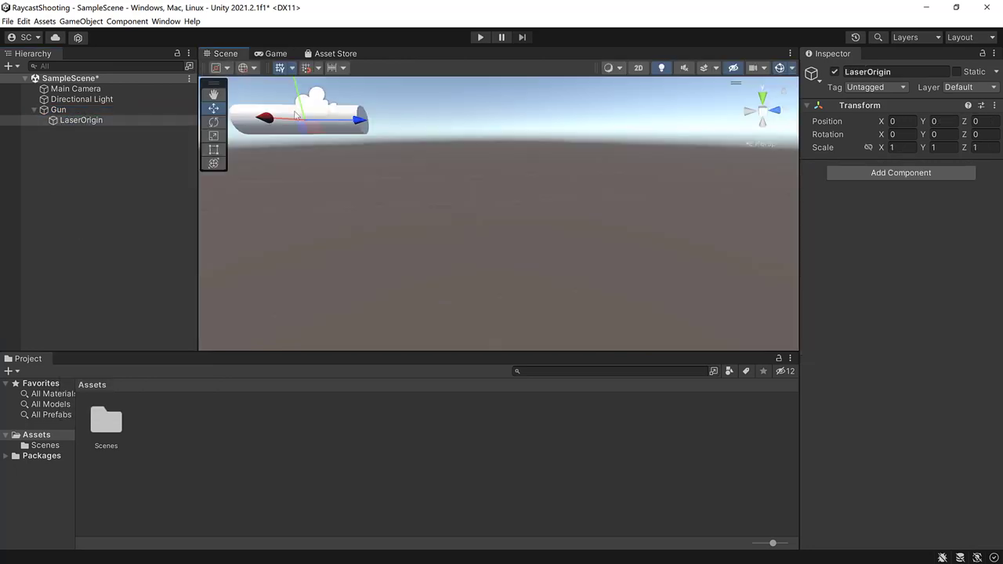
{"action": "left_click_drag", "start_coordinate": [354, 189], "coordinate": [503, 292]}
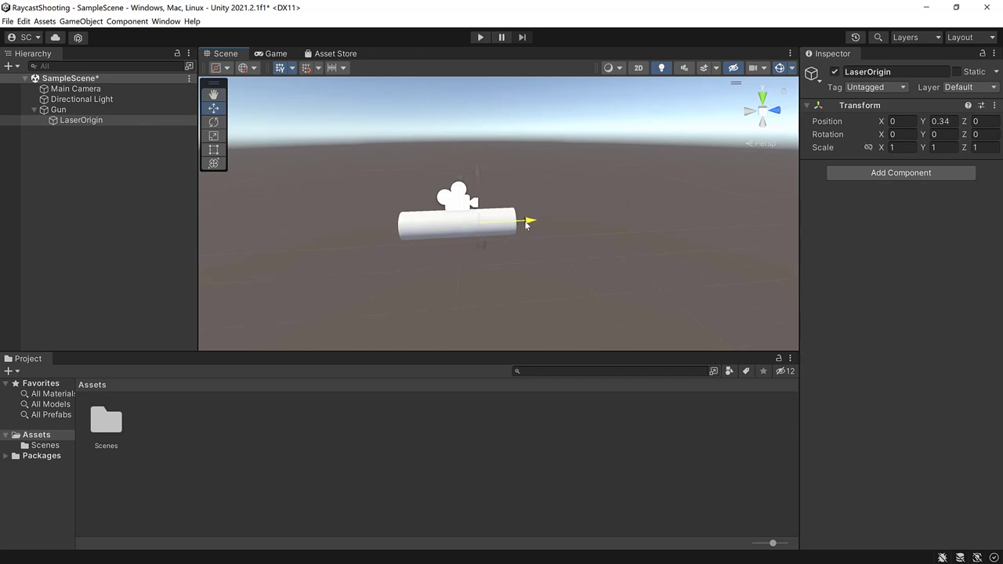
{"action": "middle_click_drag", "start_coordinate": [566, 266], "coordinate": [493, 274]}
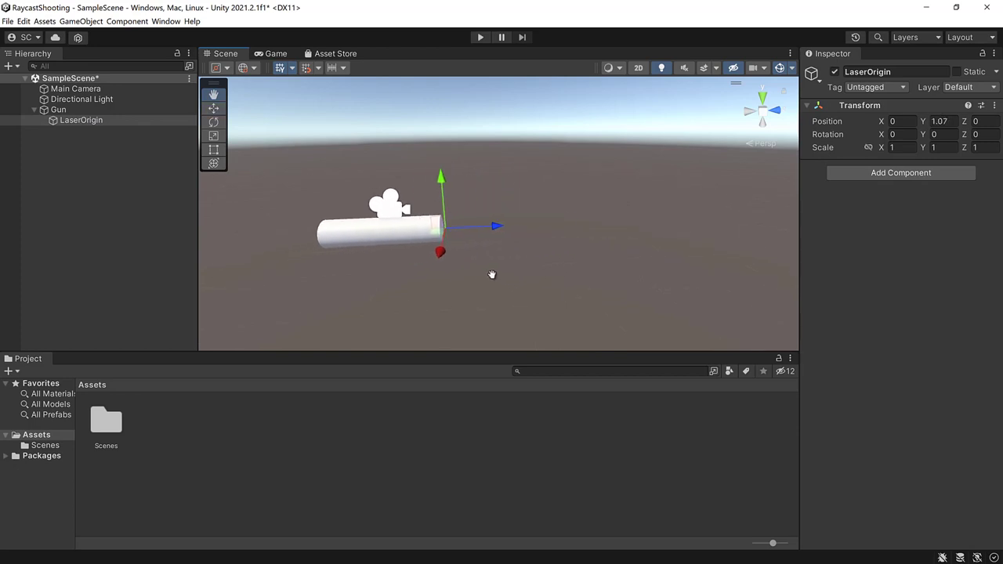
{"action": "left_click", "coordinate": [276, 53]}
{"action": "left_click_drag", "start_coordinate": [58, 109], "coordinate": [47, 88]}
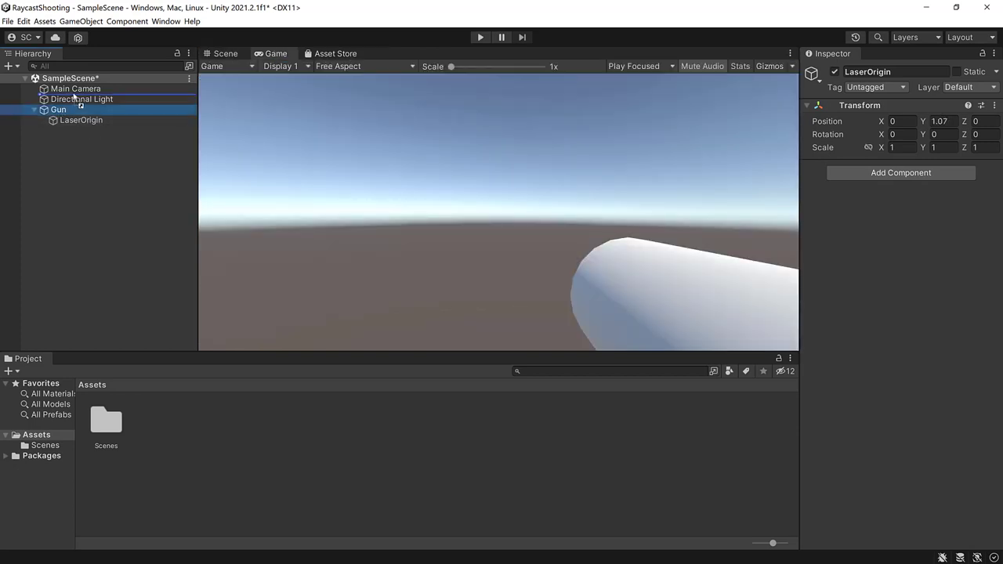
Step: Add a UI Image named Pointer
{"action": "left_click", "coordinate": [16, 66]}
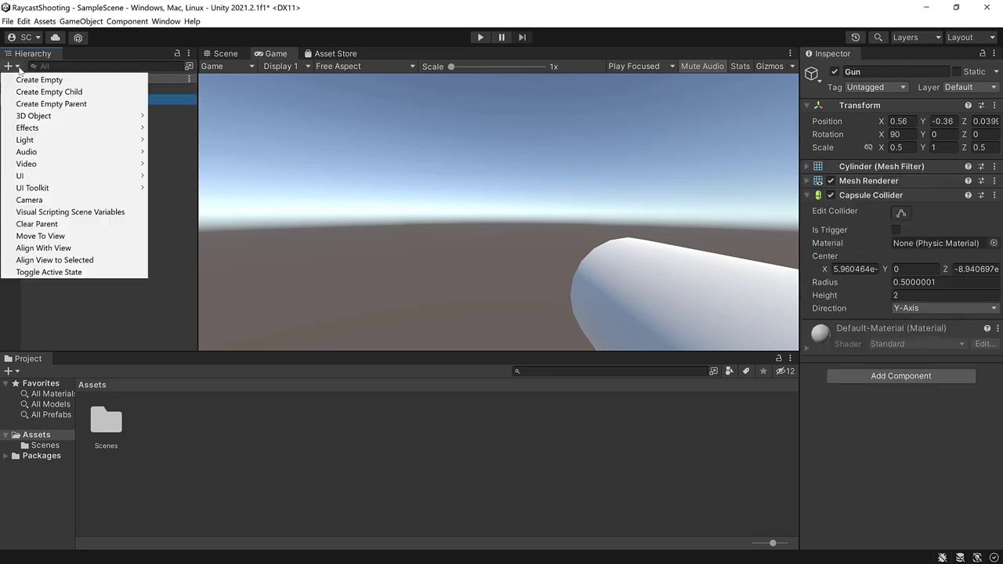
{"action": "mouse_move", "coordinate": [43, 176]}
{"action": "left_click", "coordinate": [180, 189]}
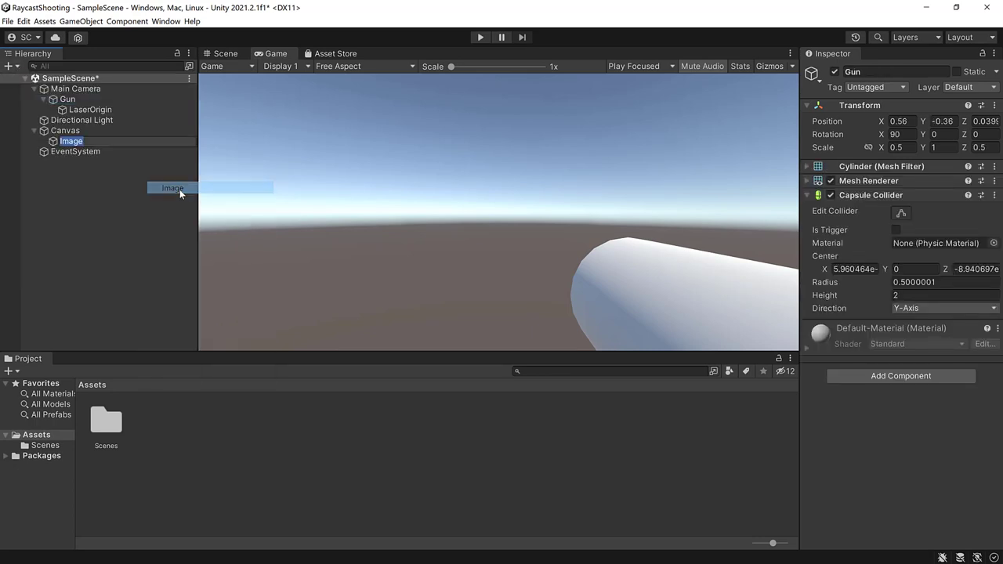
{"action": "type", "text": "Pointer"}
{"action": "key", "text": "Return"}
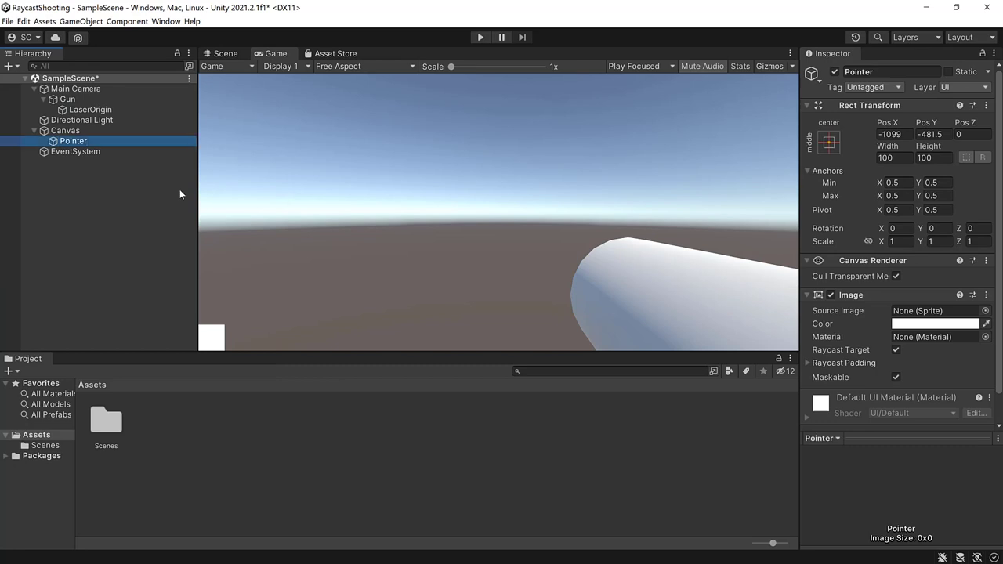
Step: Center Pointer by resetting its Rect Transform, with the Knob sprite coloured red
{"action": "right_click", "coordinate": [916, 106]}
{"action": "left_click", "coordinate": [897, 106]}
{"action": "type", "text": "5"}
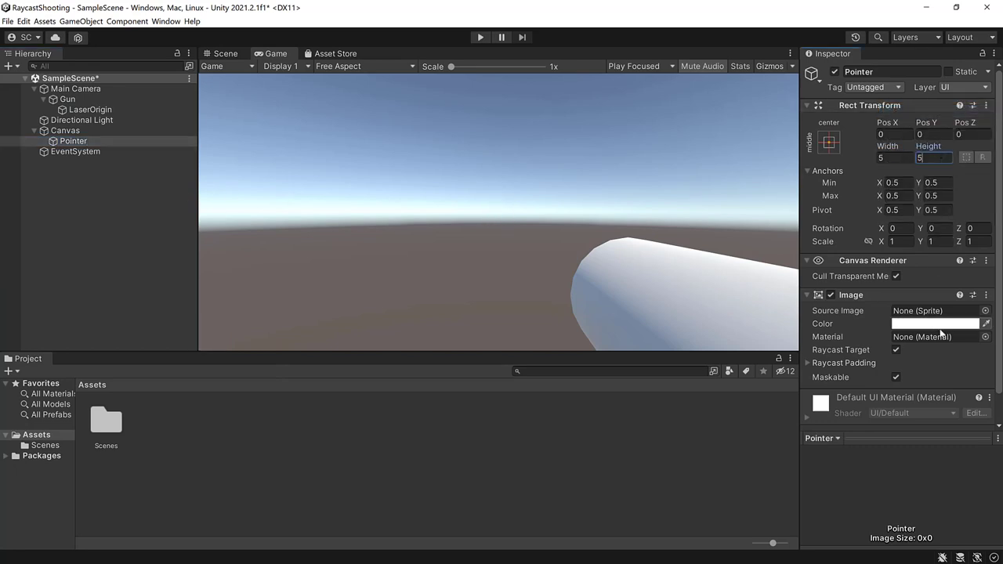
{"action": "left_click", "coordinate": [985, 311]}
{"action": "left_click", "coordinate": [964, 405]}
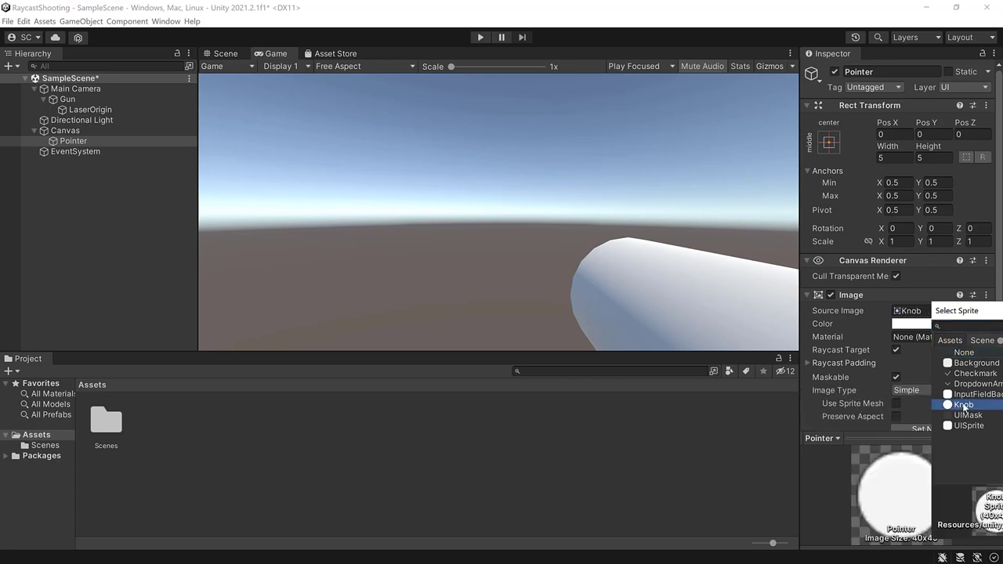
{"action": "left_click", "coordinate": [921, 324]}
{"action": "left_click_drag", "start_coordinate": [936, 346], "coordinate": [969, 318]}
{"action": "left_click", "coordinate": [990, 256]}
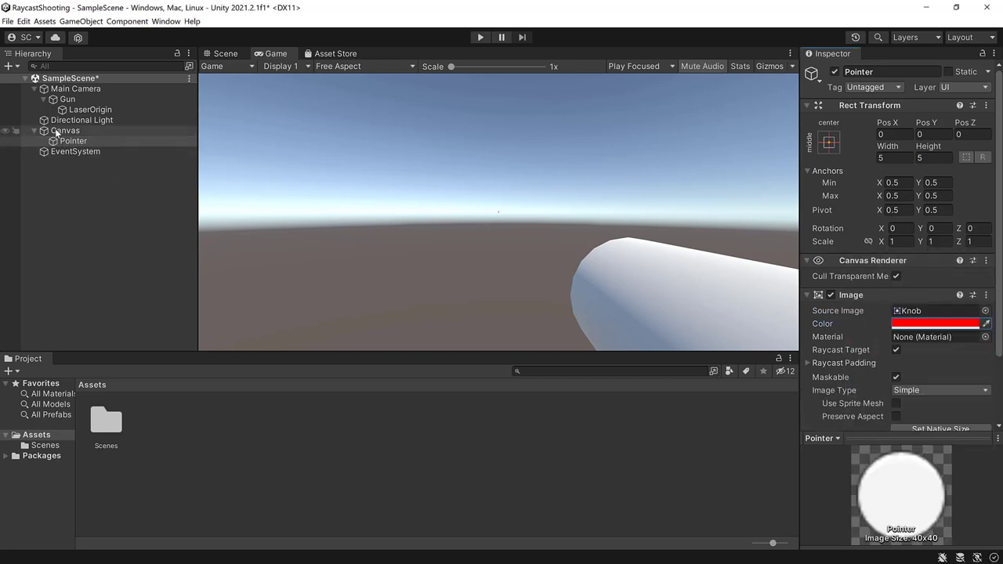
Step: Set the Canvas UI Scale Mode to Scale With Screen Size
{"action": "left_click", "coordinate": [66, 130]}
{"action": "left_click", "coordinate": [941, 376]}
{"action": "left_click", "coordinate": [920, 400]}
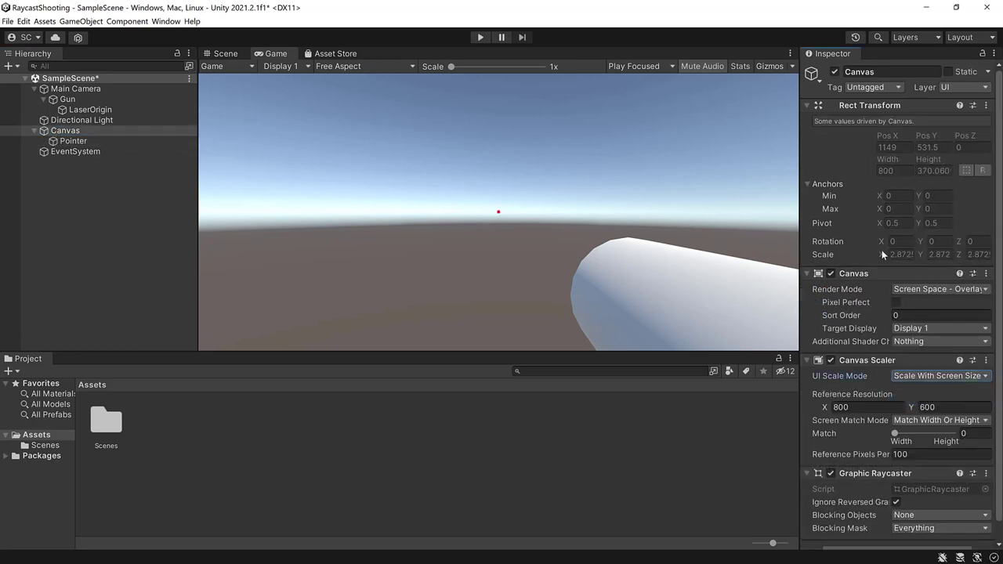
{"action": "left_click", "coordinate": [76, 101]}
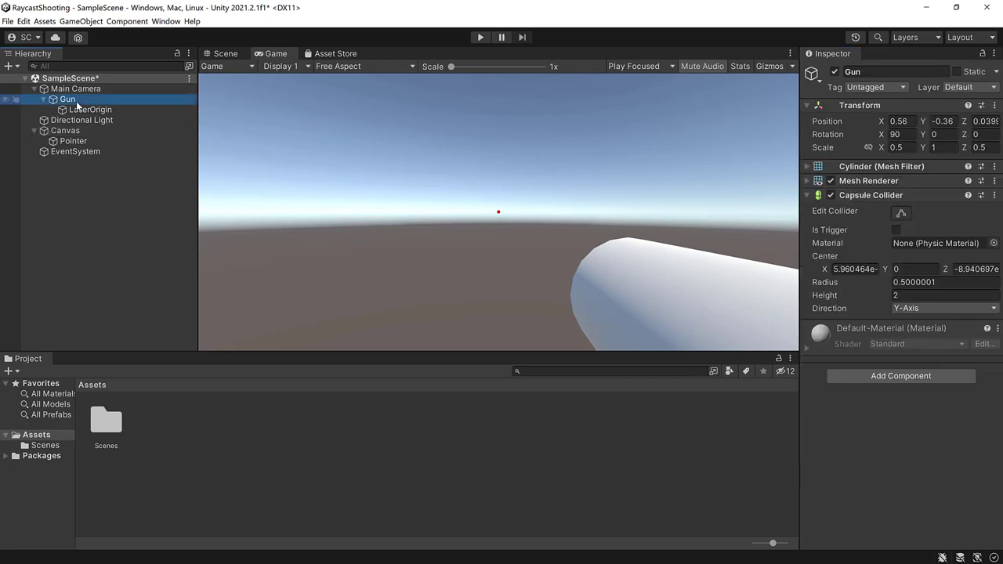
Step: Remove Gun's collider and add a Line Renderer component
{"action": "right_click", "coordinate": [873, 199]}
{"action": "left_click", "coordinate": [879, 242]}
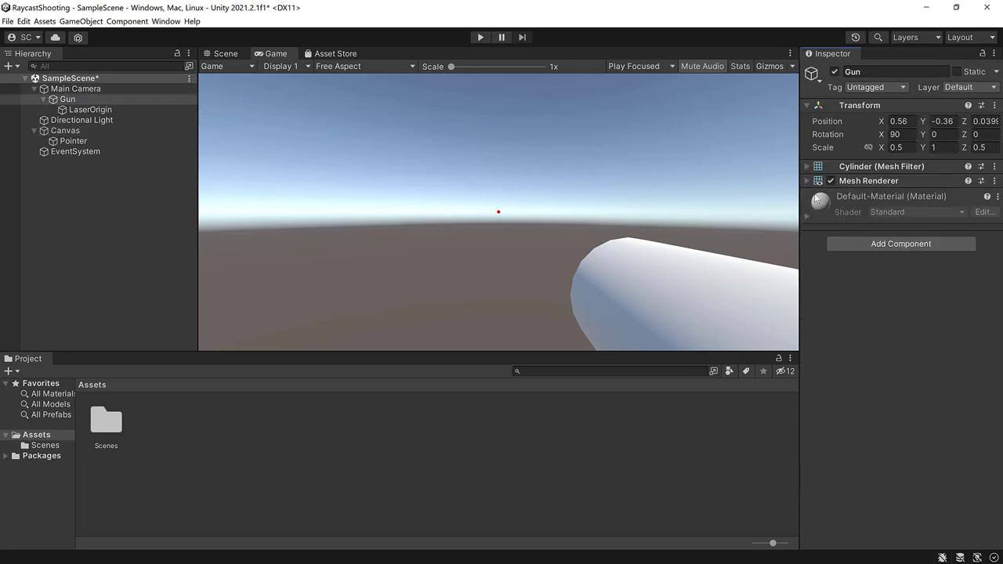
{"action": "left_click", "coordinate": [879, 246]}
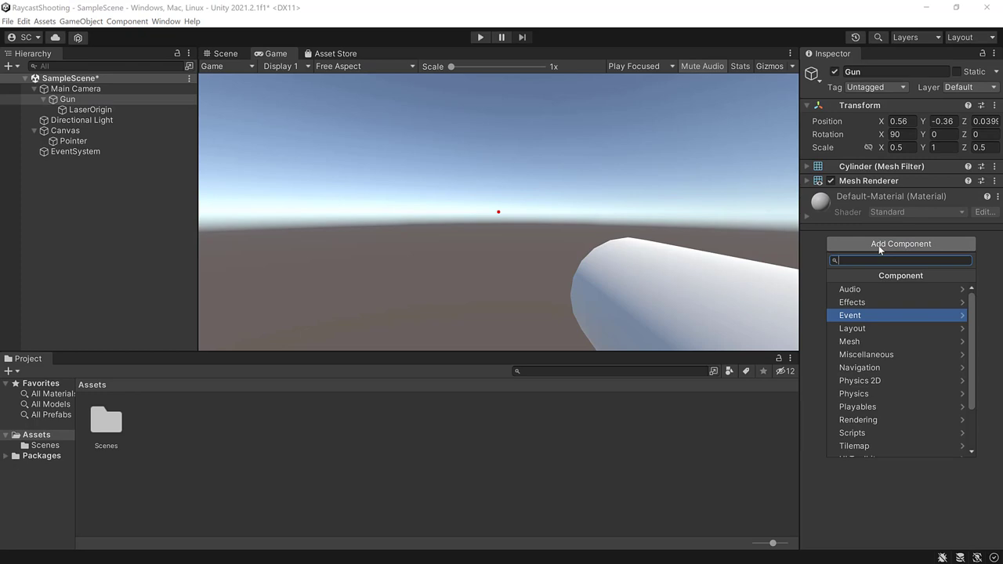
{"action": "type", "text": "line"}
{"action": "key", "text": "Return"}
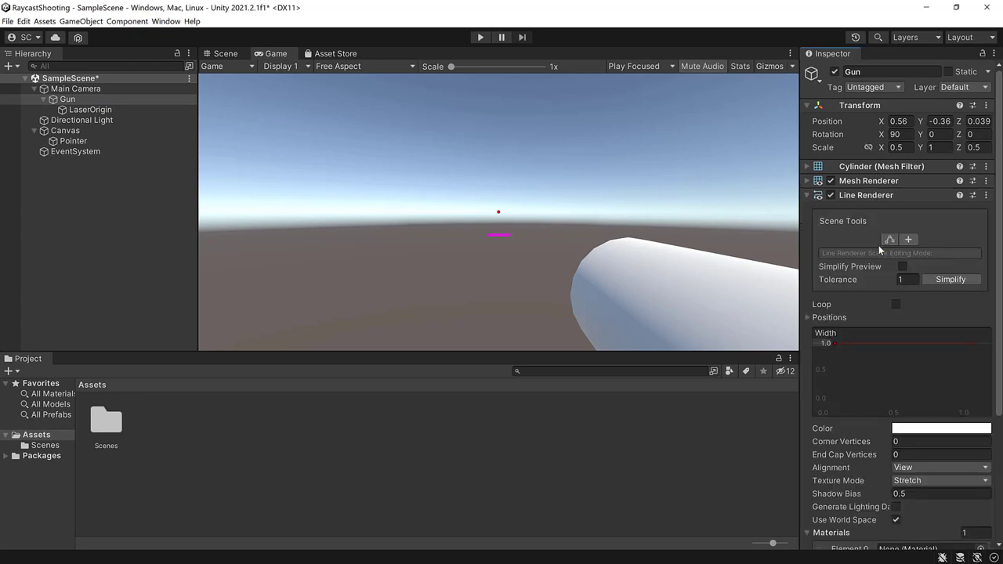
Step: Give the Line Renderer the Default-Line material
{"action": "scroll", "coordinate": [876, 312], "scroll_direction": "down", "scroll_amount": 4}
{"action": "scroll", "coordinate": [870, 319], "scroll_direction": "down", "scroll_amount": 1}
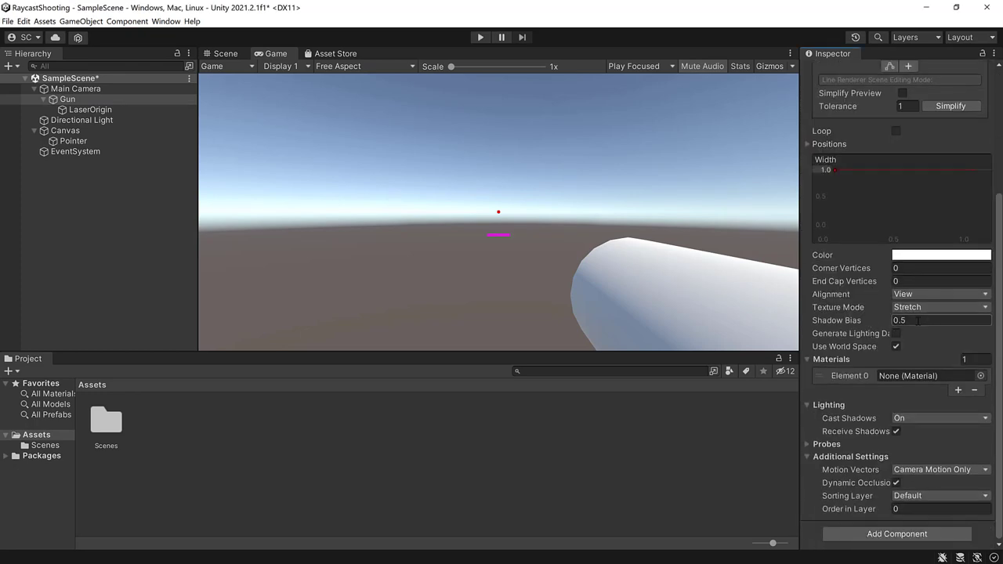
{"action": "left_click", "coordinate": [981, 376]}
{"action": "left_click_drag", "start_coordinate": [977, 343], "coordinate": [870, 340]}
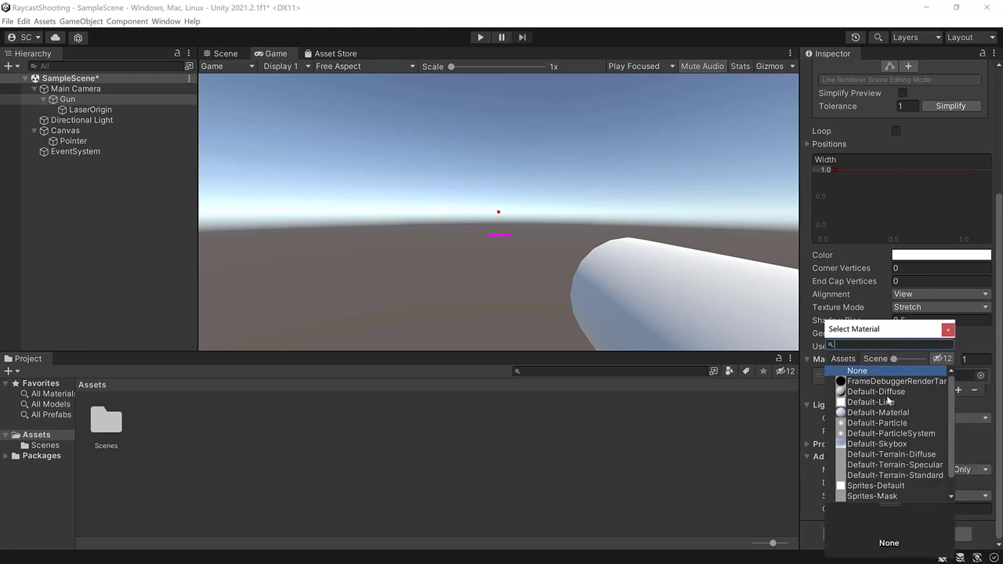
{"action": "double_click", "coordinate": [889, 402]}
Step: Make the laser colour gradient pure red, deleting the white key
{"action": "left_click", "coordinate": [911, 256]}
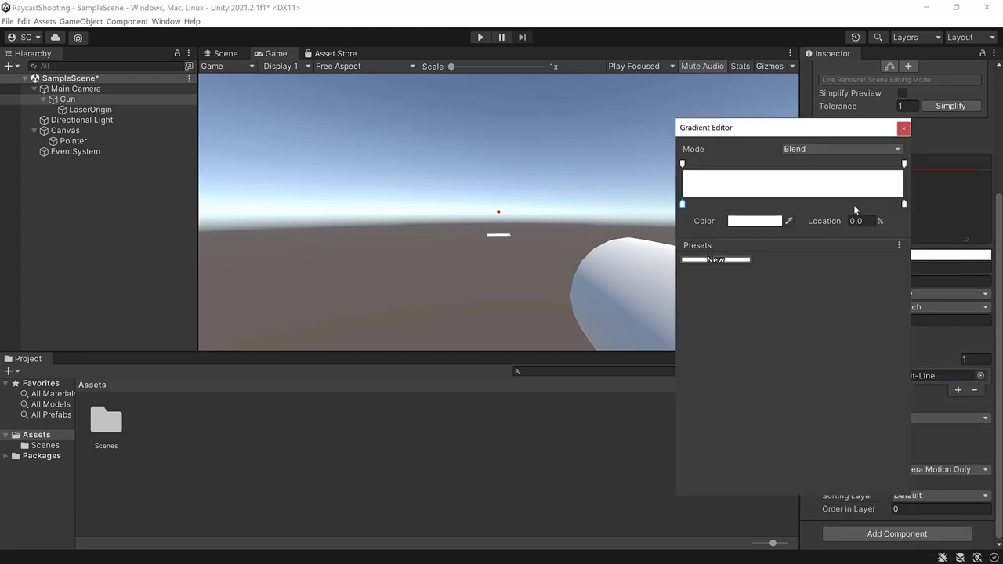
{"action": "left_click", "coordinate": [770, 225]}
{"action": "left_click_drag", "start_coordinate": [870, 314], "coordinate": [874, 249]}
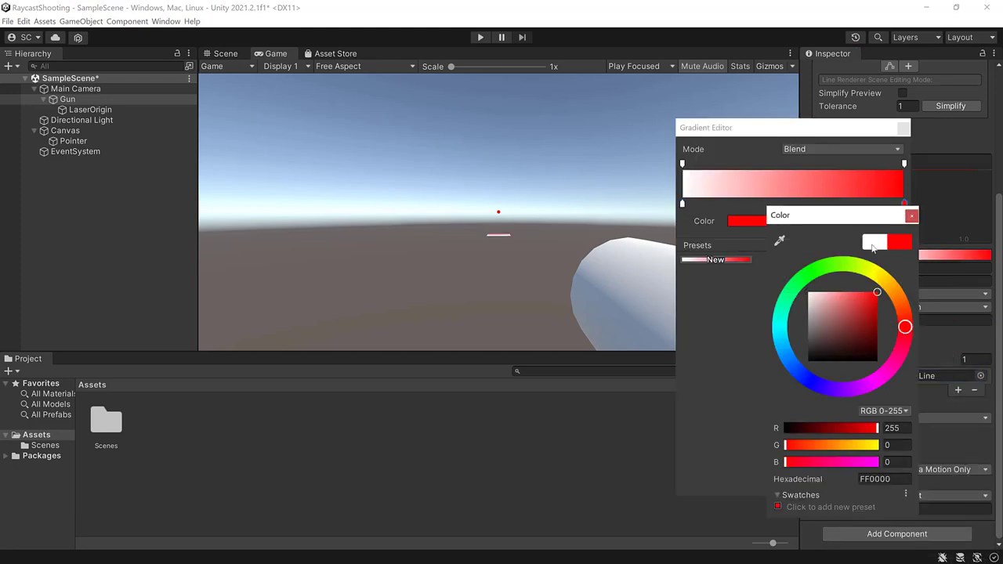
{"action": "left_click", "coordinate": [914, 215]}
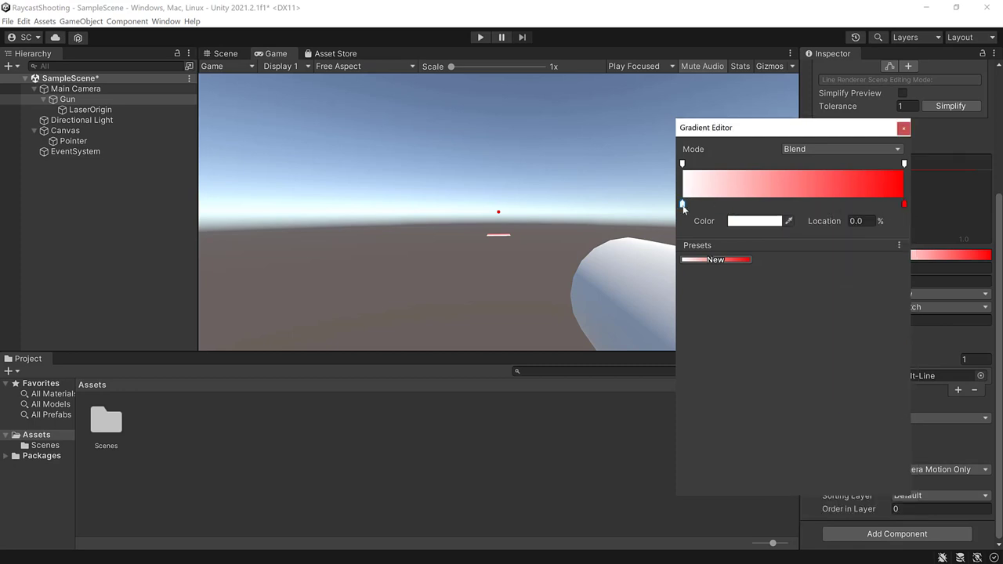
{"action": "key", "text": "Delete"}
{"action": "left_click", "coordinate": [903, 129]}
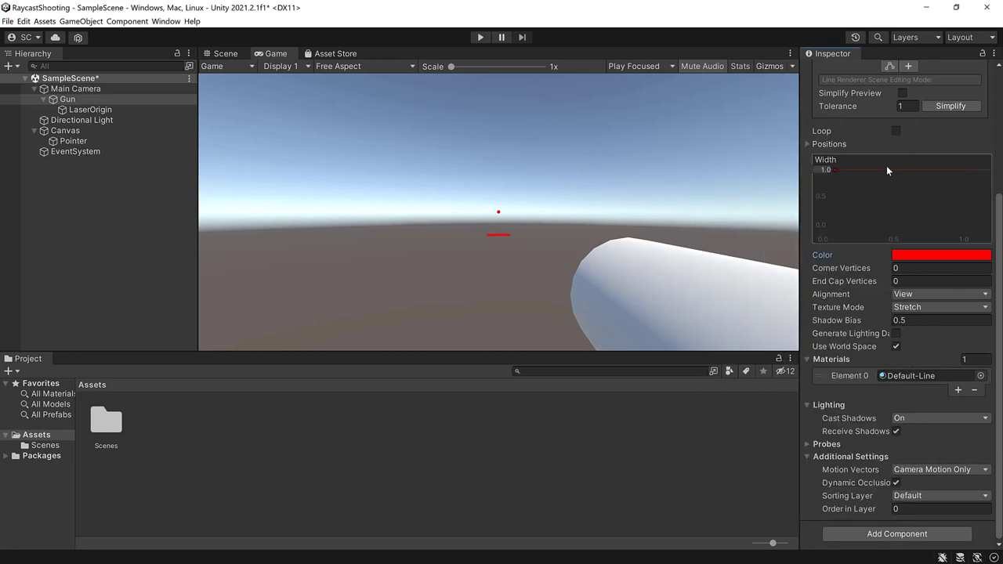
Step: Set the width curve key to near zero and expand the Positions list
{"action": "right_click", "coordinate": [834, 171]}
{"action": "left_click", "coordinate": [857, 191]}
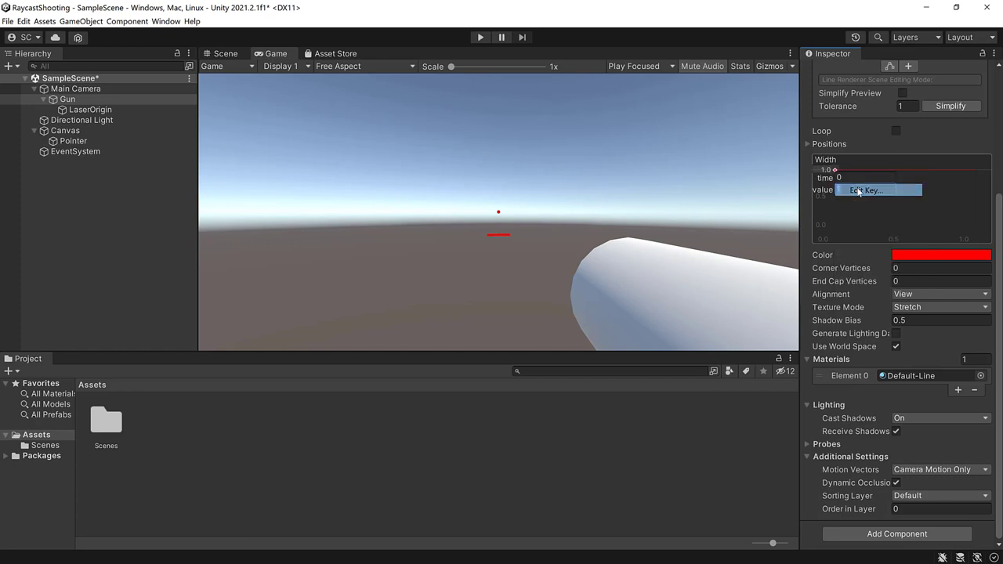
{"action": "type", "text": "0.1"}
{"action": "key", "text": "Return"}
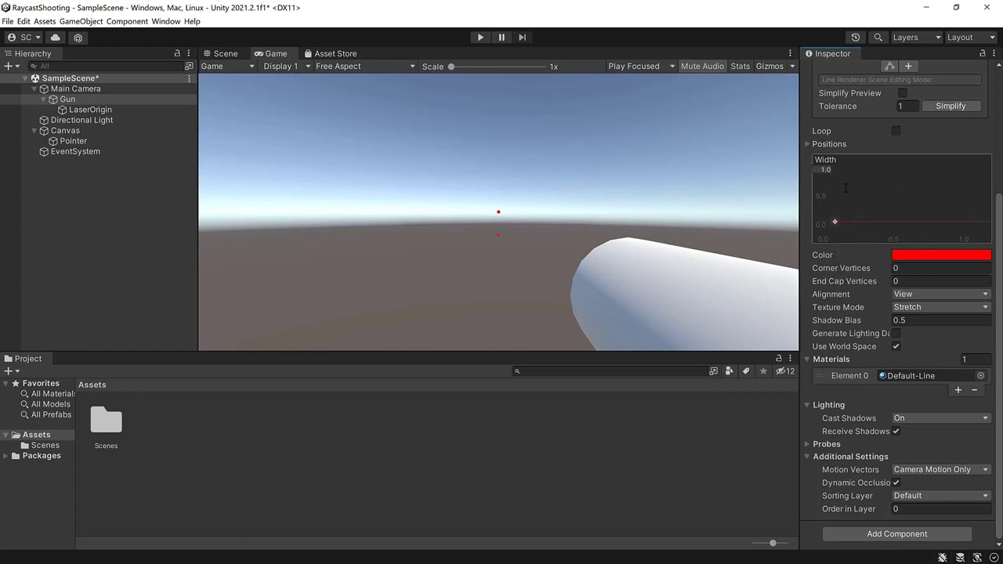
{"action": "left_click", "coordinate": [807, 143]}
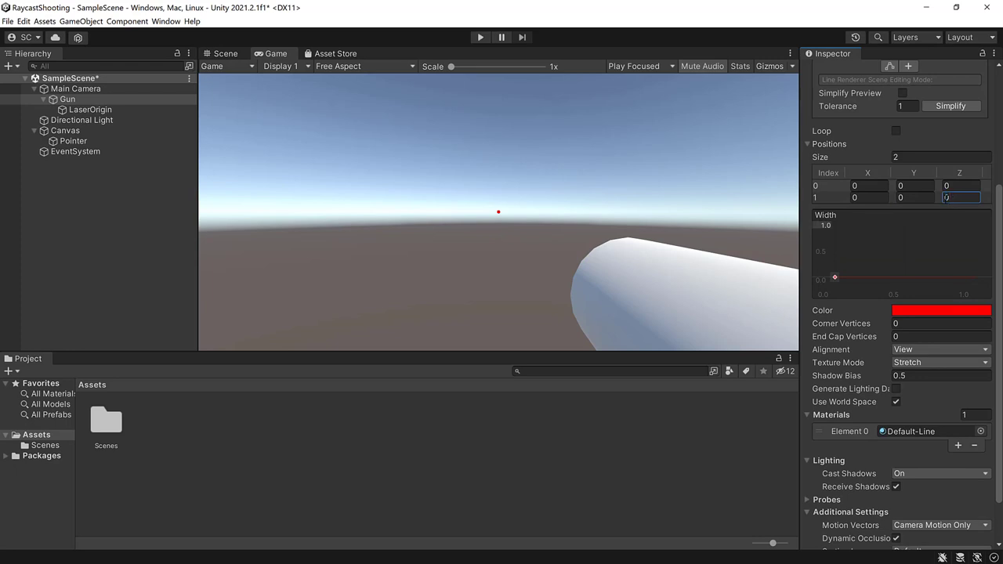
{"action": "scroll", "coordinate": [815, 137], "scroll_direction": "up", "scroll_amount": 3}
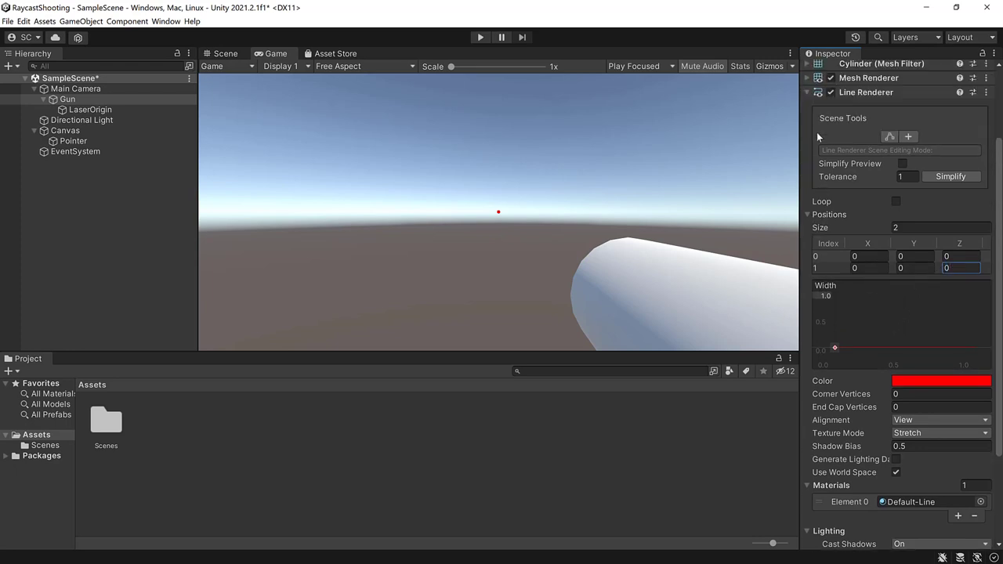
Step: Create and attach a new RaycastGun script to Gun, then open it for editing
{"action": "left_click", "coordinate": [807, 93]}
{"action": "left_click", "coordinate": [891, 218]}
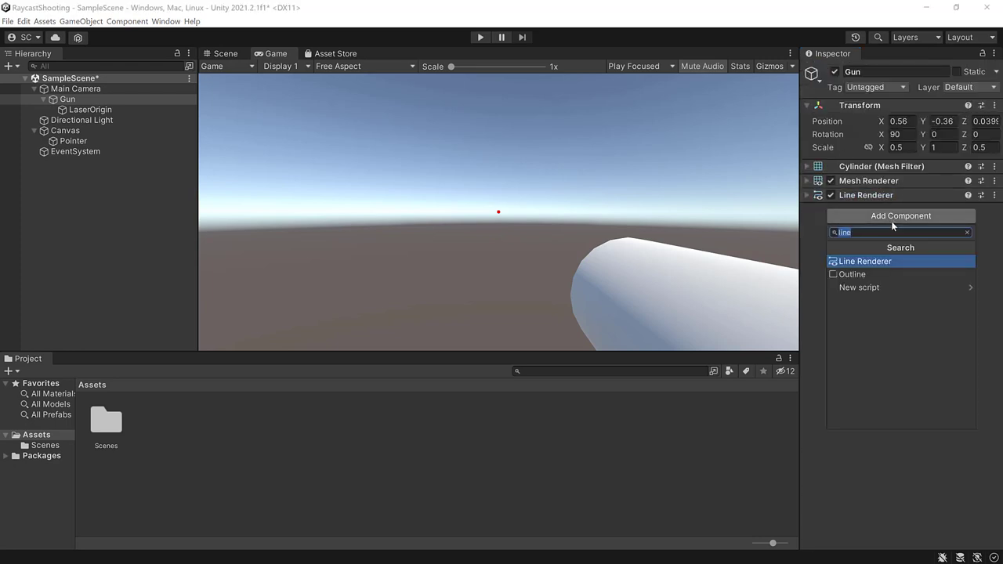
{"action": "type", "text": "RaycastGun"}
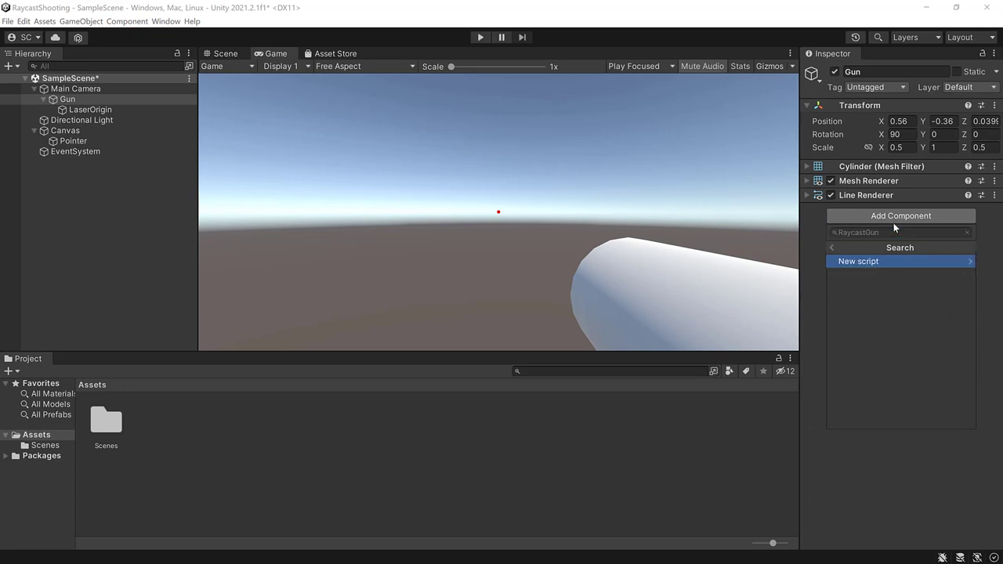
{"action": "key", "text": "Return"}
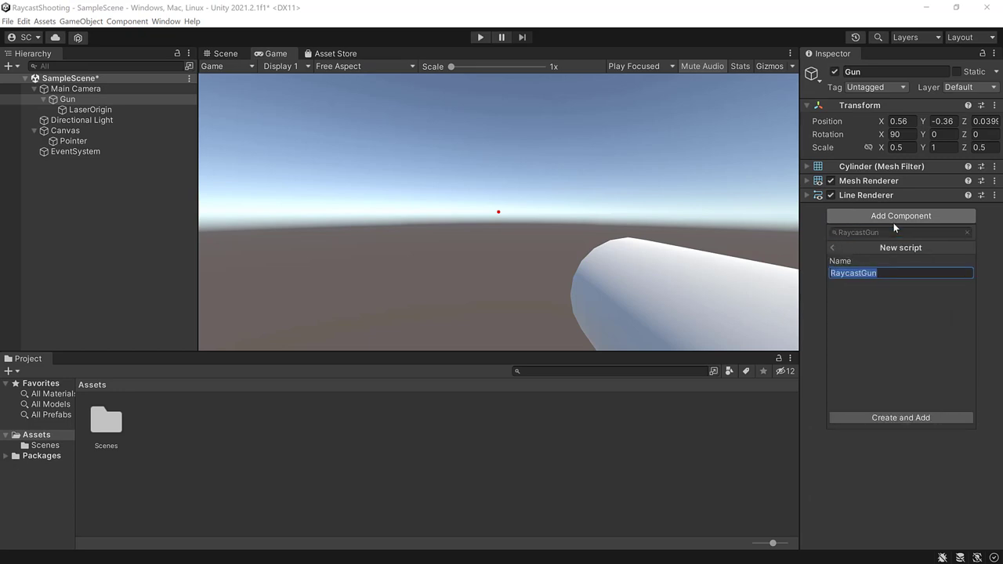
{"action": "key", "text": "Return"}
{"action": "left_click", "coordinate": [994, 210]}
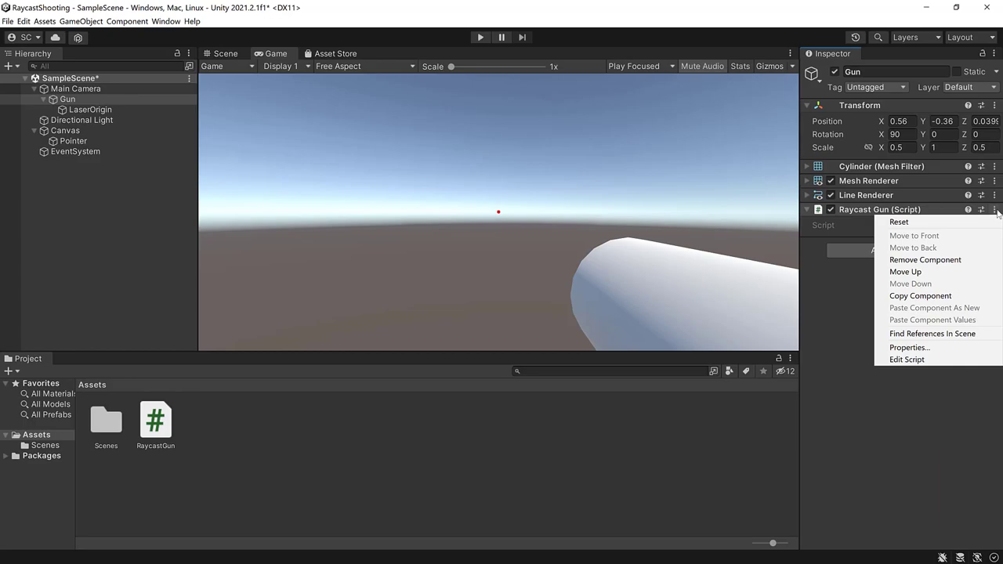
{"action": "left_click", "coordinate": [911, 360]}
Step: Replace the template methods with public playerCamera, laserOrigin, gunRange and laserDuration fields
{"action": "left_click_drag", "start_coordinate": [83, 155], "coordinate": [89, 284]}
{"action": "key", "text": "BackSpace"}
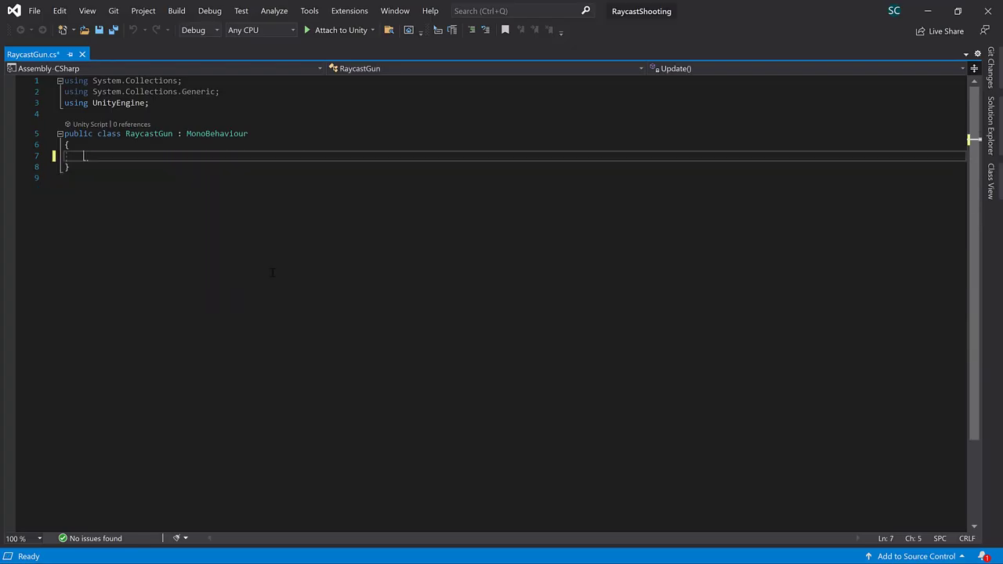
{"action": "type", "text": "public Camera playerCamera;"}
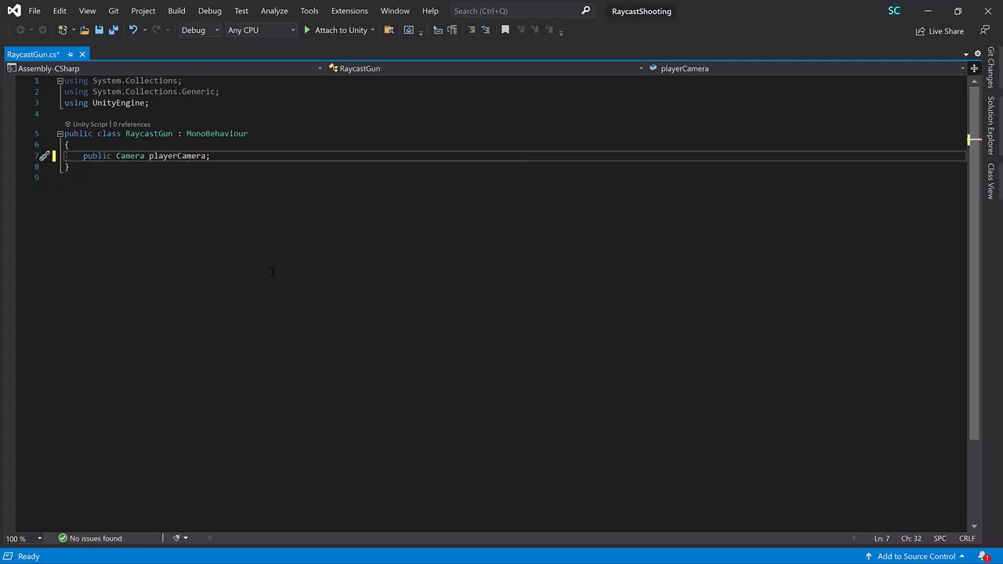
{"action": "key", "text": "Return"}
{"action": "type", "text": "public Transform laserOrigin;"}
{"action": "key", "text": "Return"}
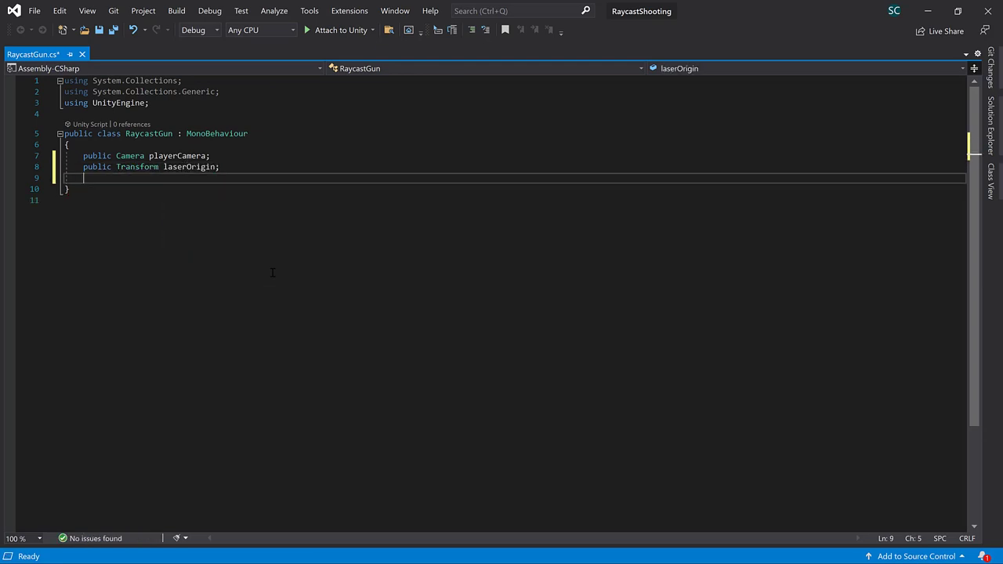
{"action": "type", "text": "public float gunRange;"}
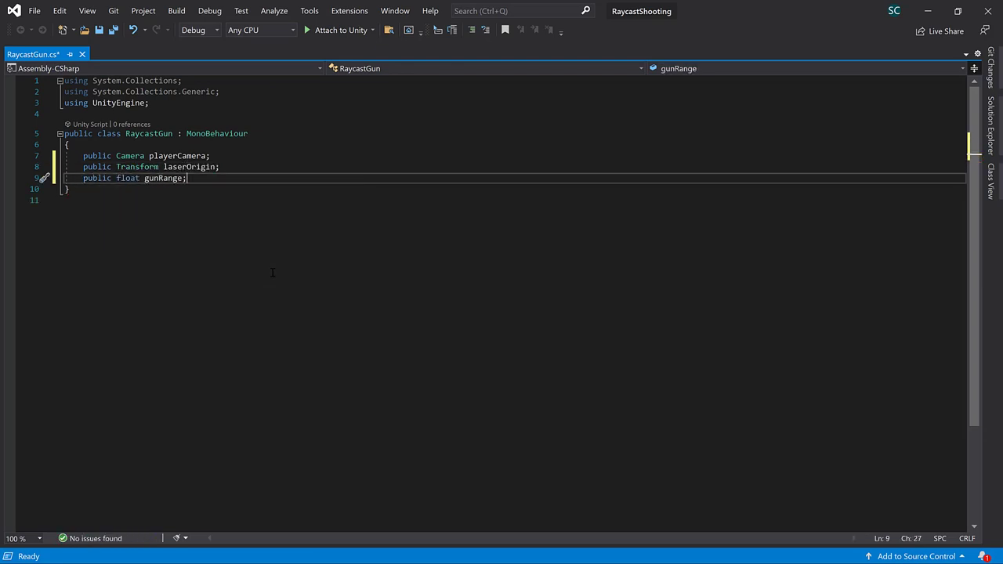
{"action": "key", "text": "Return"}
{"action": "type", "text": "public float laserDuration = 0.05f;"}
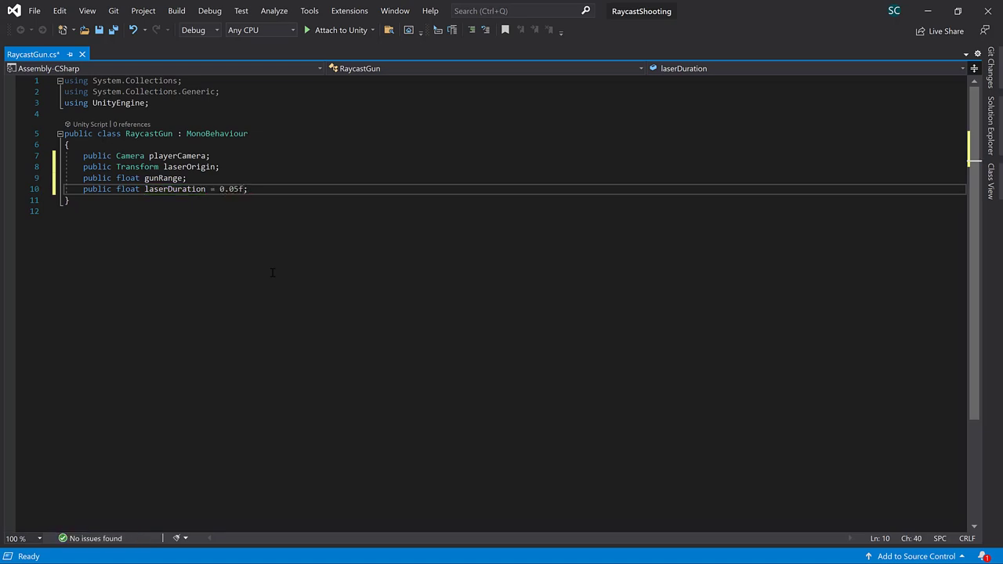
Step: Default gunRange to 50f and laserDuration to 0.05f, and declare LineRenderer laserLine
{"action": "key", "text": "Up"}
{"action": "key", "text": "Left"}
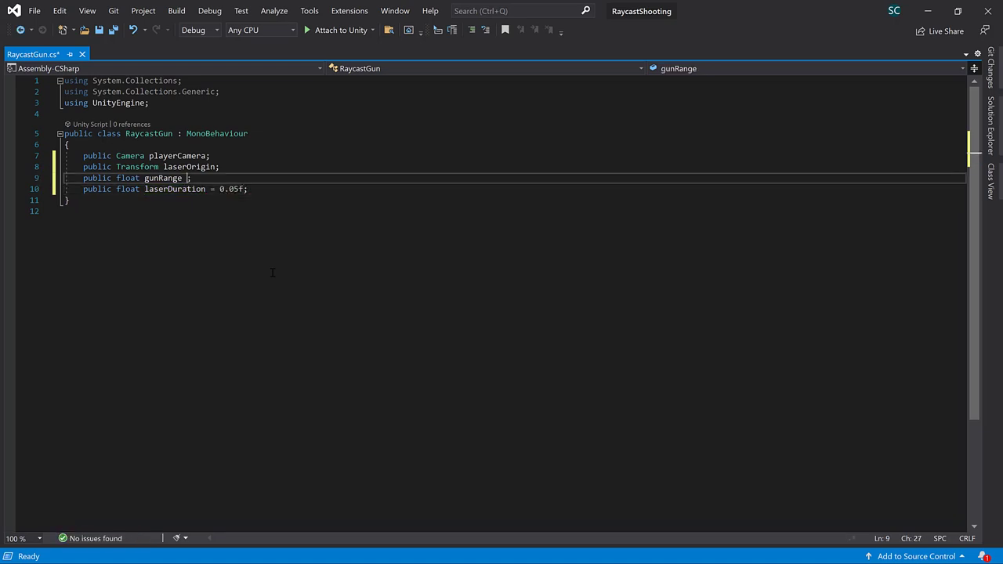
{"action": "key", "text": "Down"}
{"action": "key", "text": "End"}
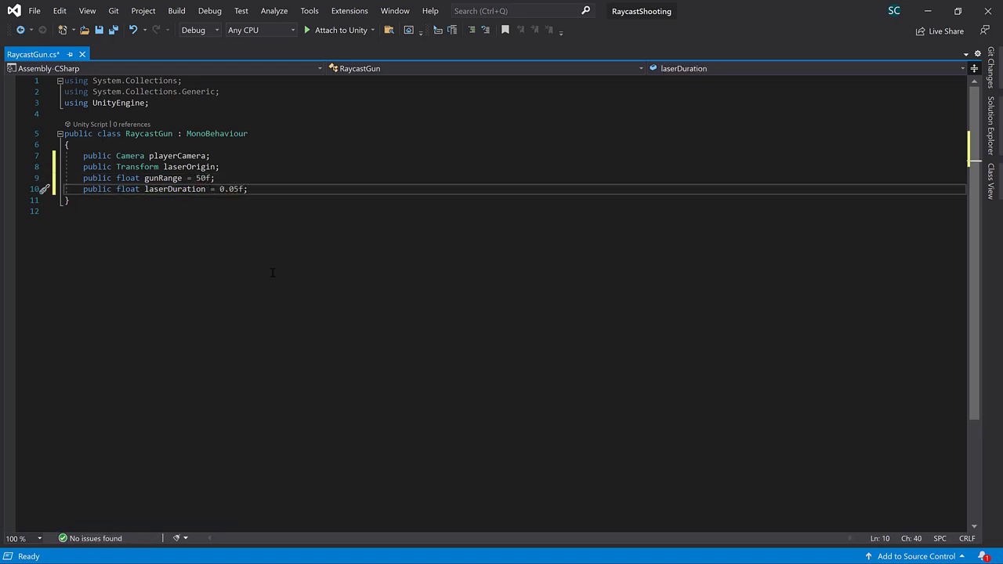
{"action": "key", "text": "Return"}
{"action": "key", "text": "Return"}
{"action": "type", "text": "LineRenderer laserLine;"}
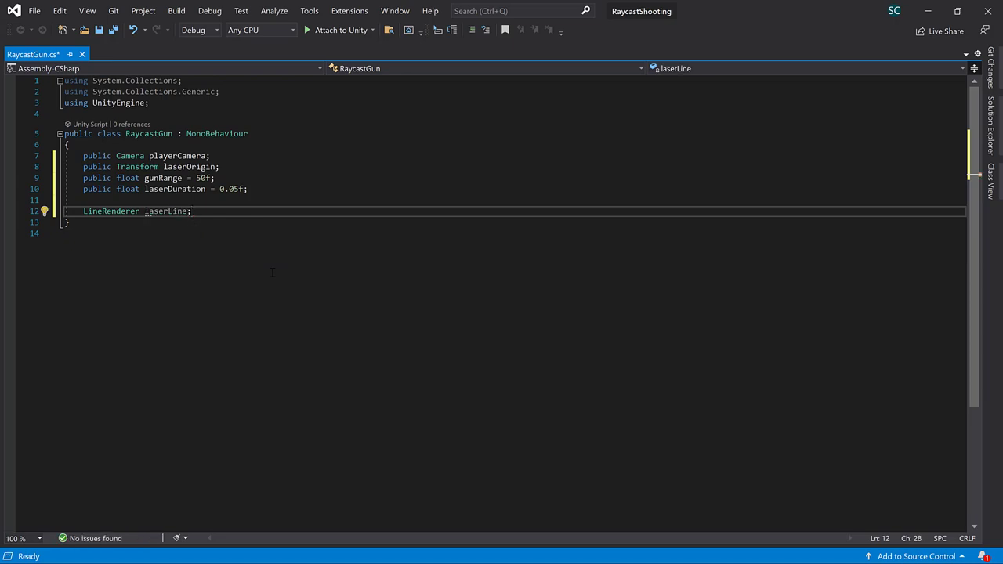
Step: Add an Awake method assigning laserLine = GetComponent<LineRenderer>()
{"action": "key", "text": "Return"}
{"action": "key", "text": "Return"}
{"action": "type", "text": "void Awake()"}
{"action": "key", "text": "Return"}
{"action": "type", "text": "{laserLine = get"}
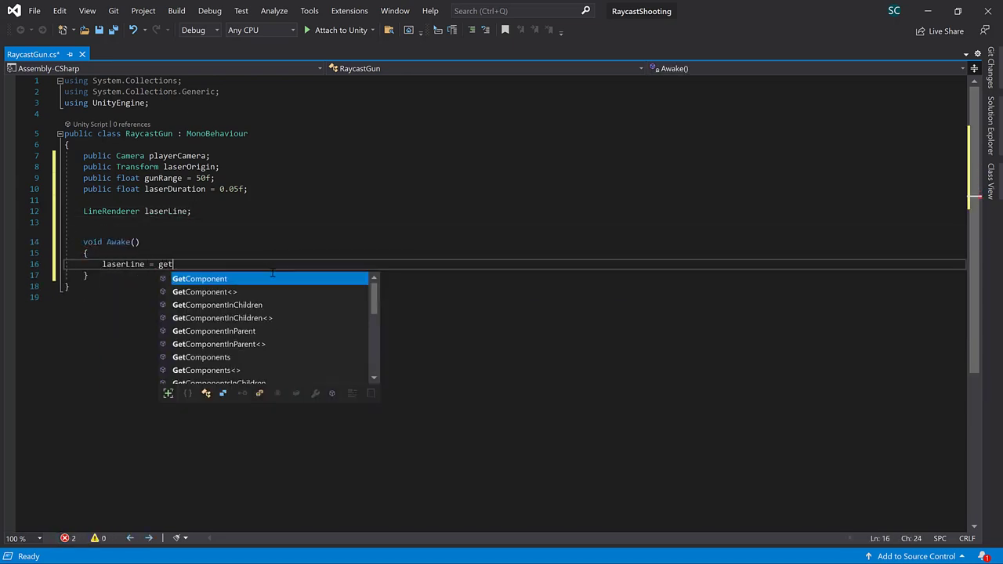
{"action": "type", "text": "<Line"}
{"action": "key", "text": "Tab"}
{"action": "type", "text": ">();"}
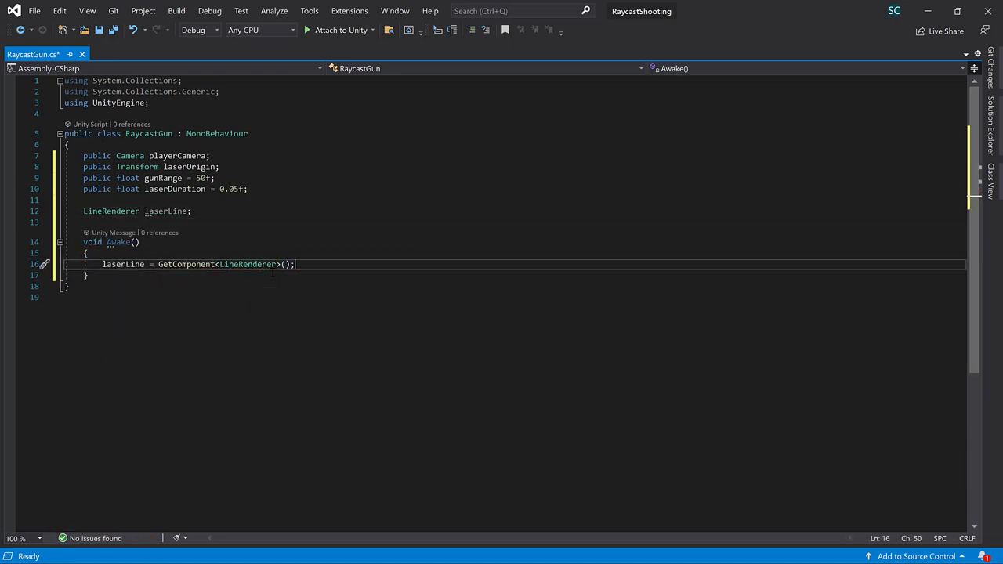
Step: Add the [RequireComponent(typeof(LineRenderer))] attribute above the class
{"action": "key", "text": "Up"}
{"action": "key", "text": "Up"}
{"action": "key", "text": "Up"}
{"action": "key", "text": "Return"}
{"action": "type", "text": "[RequireComponent(typeof"}
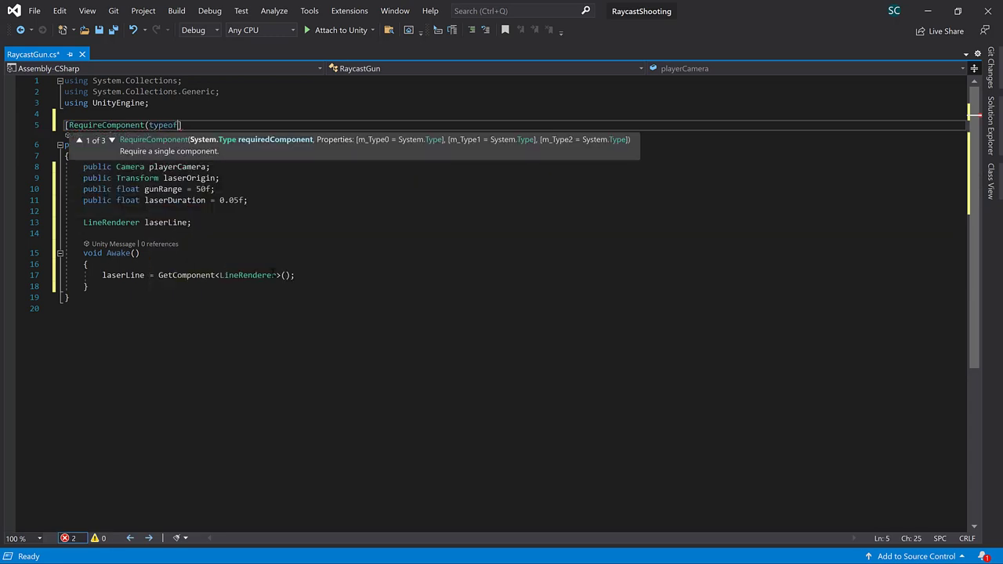
{"action": "type", "text": "(LineRenderer"}
{"action": "key", "text": "Down"}
{"action": "key", "text": "Down"}
{"action": "key", "text": "Down"}
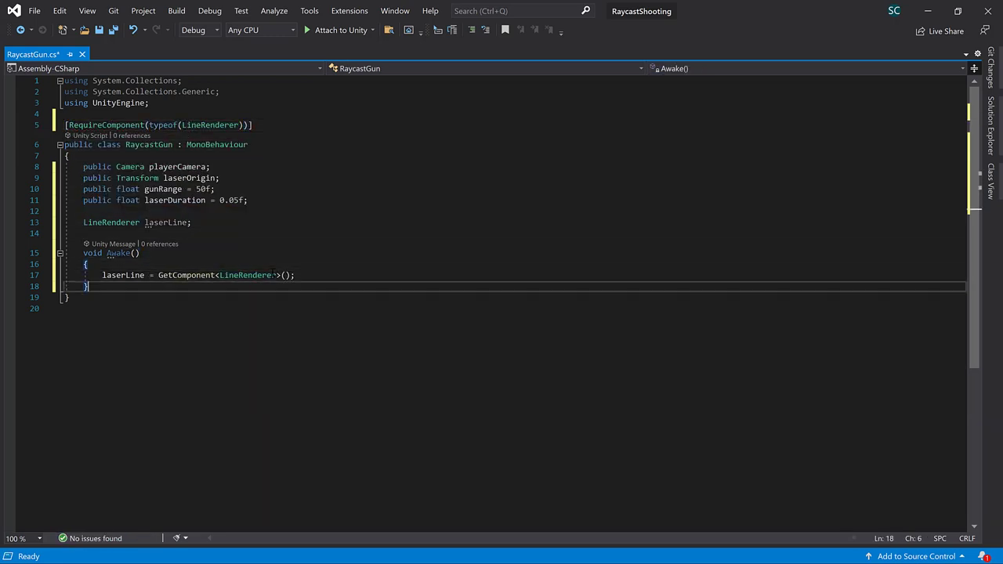
{"action": "key", "text": "Return"}
{"action": "key", "text": "Return"}
{"action": "scroll", "coordinate": [272, 271], "scroll_direction": "down", "scroll_amount": 1}
Step: Add an Update method with an Input.GetButtonDown('Fire1') check
{"action": "type", "text": "void U"}
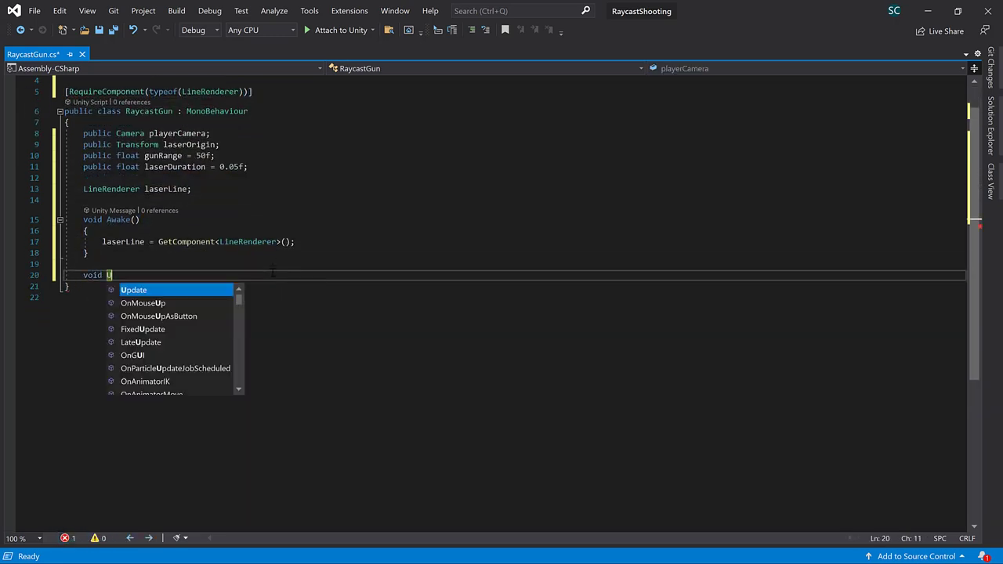
{"action": "key", "text": "Tab"}
{"action": "type", "text": "if(input.get"}
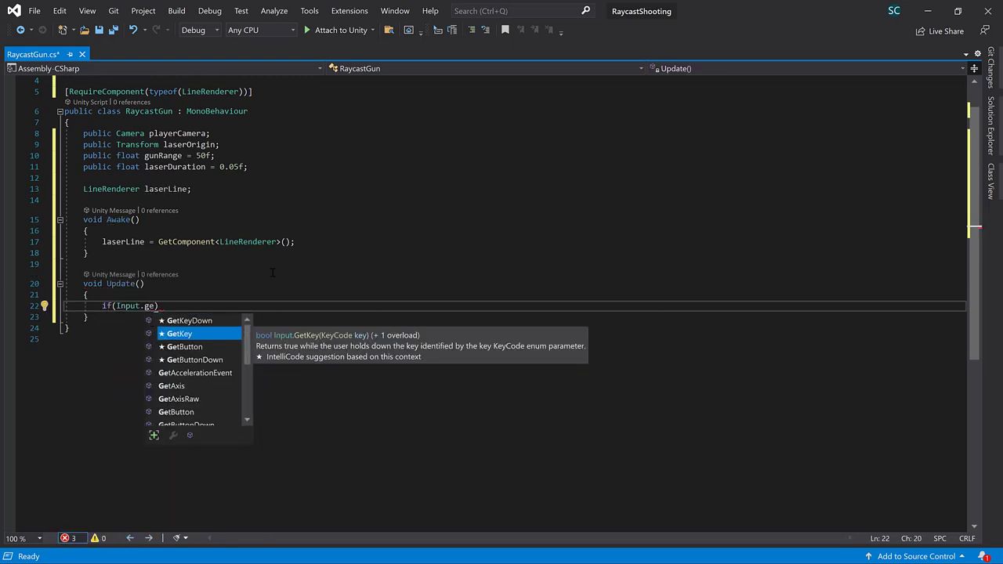
{"action": "type", "text": "butt"}
{"action": "key", "text": "Tab"}
{"action": "type", "text": "("}
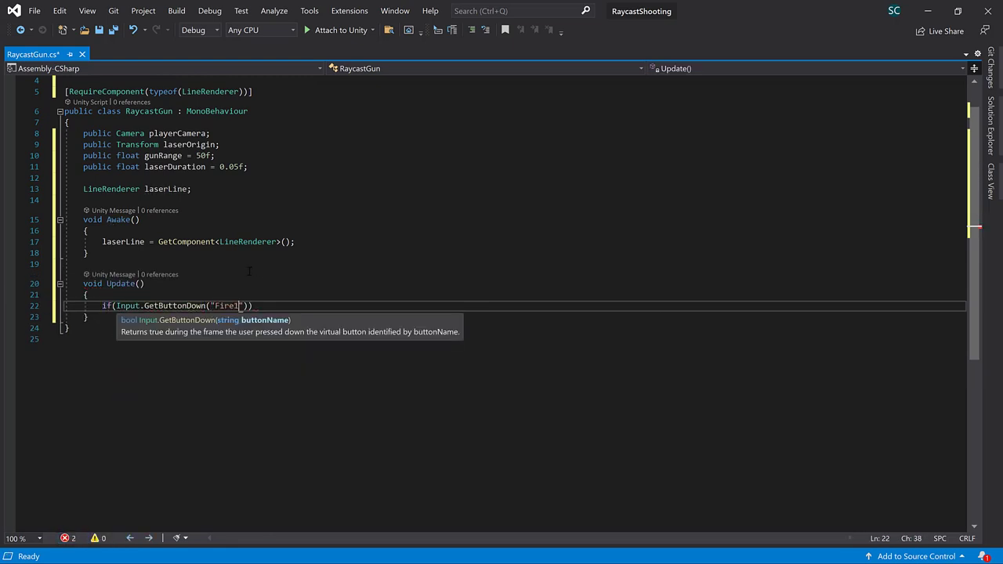
{"action": "key", "text": "End"}
{"action": "key", "text": "Return"}
{"action": "type", "text": "{"}
{"action": "key", "text": "Return"}
Step: On fire, set laser position 0 to laserOrigin.position and compute rayOrigin at viewport centre (0.5, 0.5, 0)
{"action": "scroll", "coordinate": [259, 280], "scroll_direction": "down", "scroll_amount": 1}
{"action": "type", "text": "laser"}
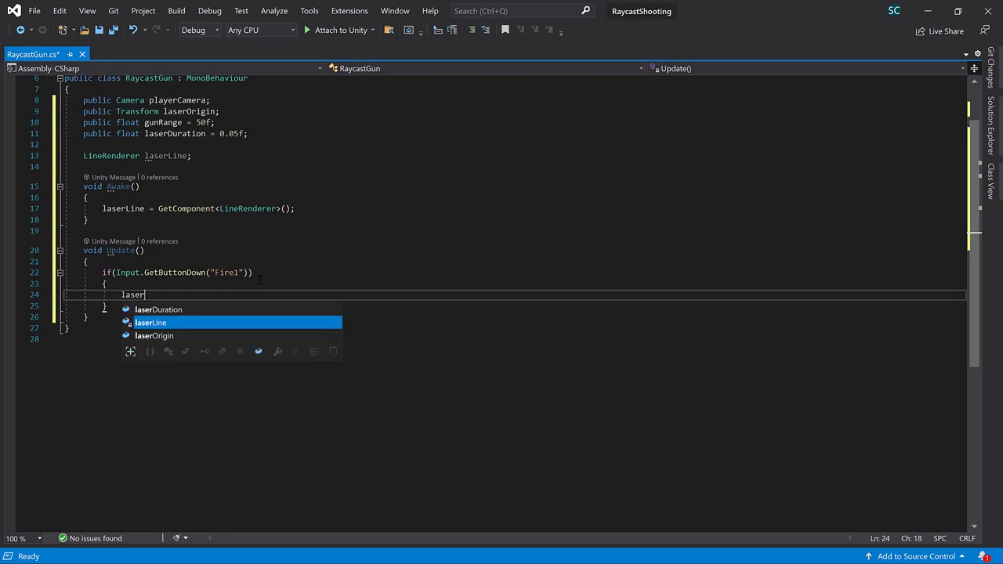
{"action": "type", "text": ".setp"}
{"action": "key", "text": "Tab"}
{"action": "type", "text": "(0,"}
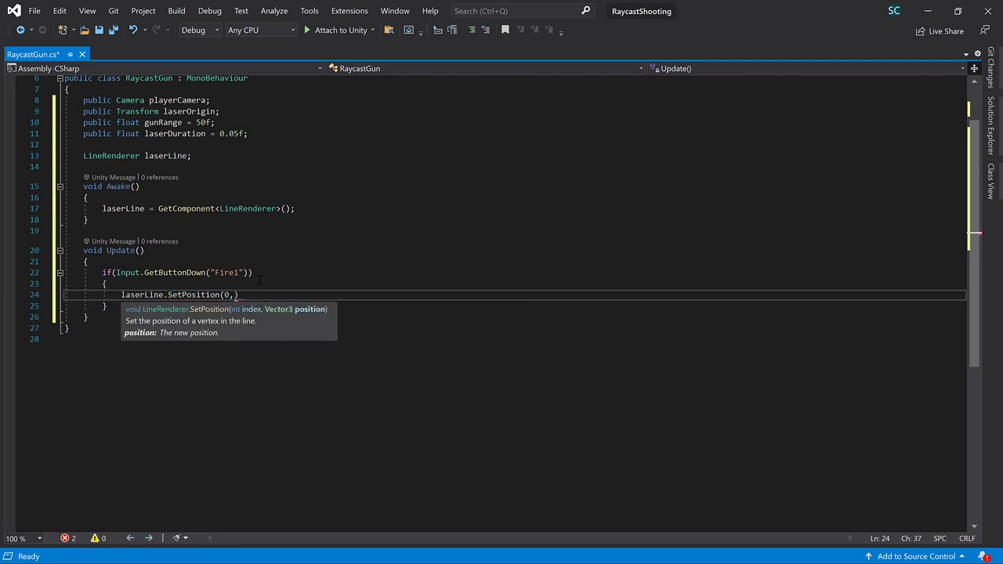
{"action": "type", "text": " lasero.pos"}
{"action": "key", "text": "Tab"}
{"action": "type", "text": ");"}
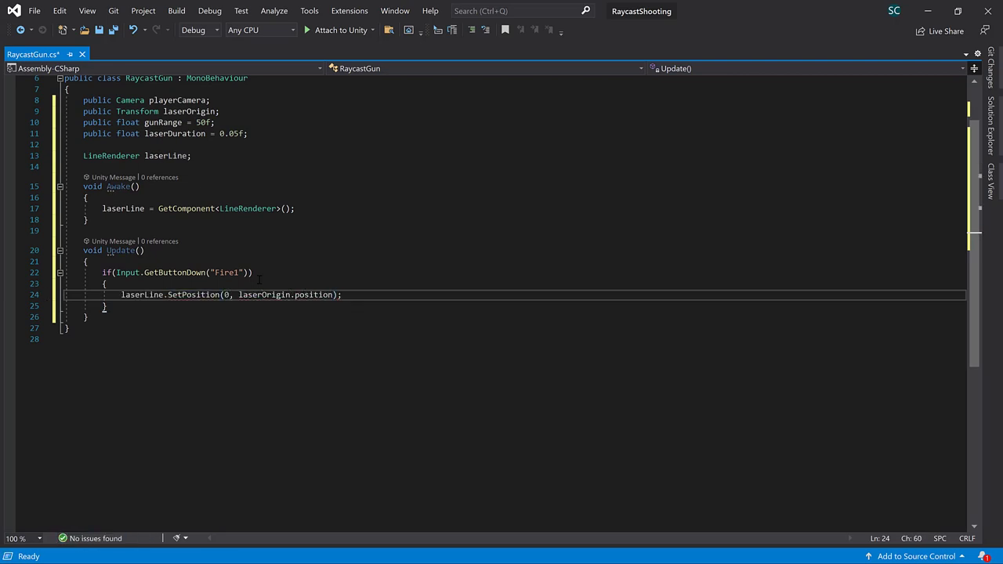
{"action": "key", "text": "Return"}
{"action": "type", "text": "Vector3 rayOrigin = "}
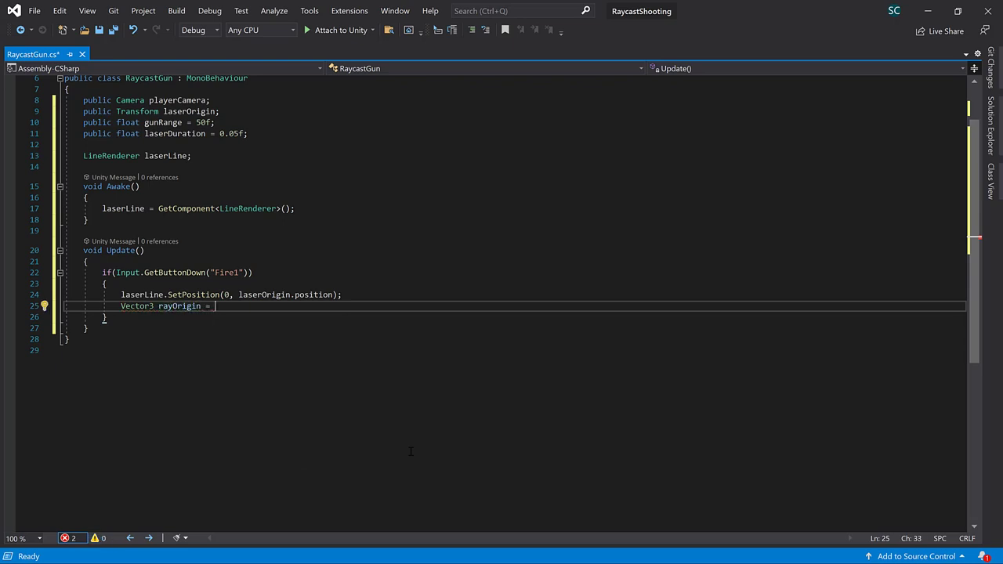
{"action": "type", "text": "pl.vi(n"}
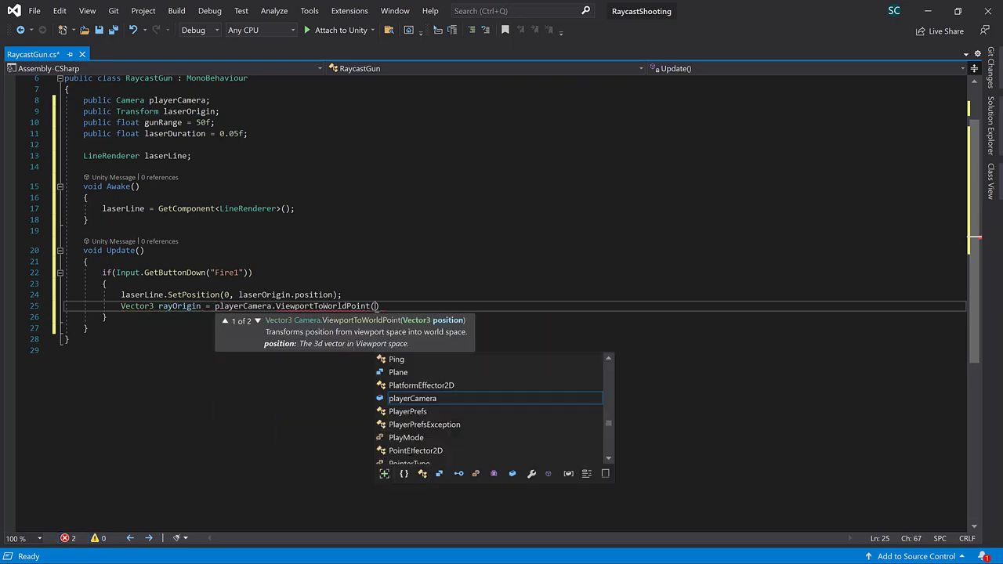
{"action": "type", "text": "ew Vector3(0.5f, 0.5f"}
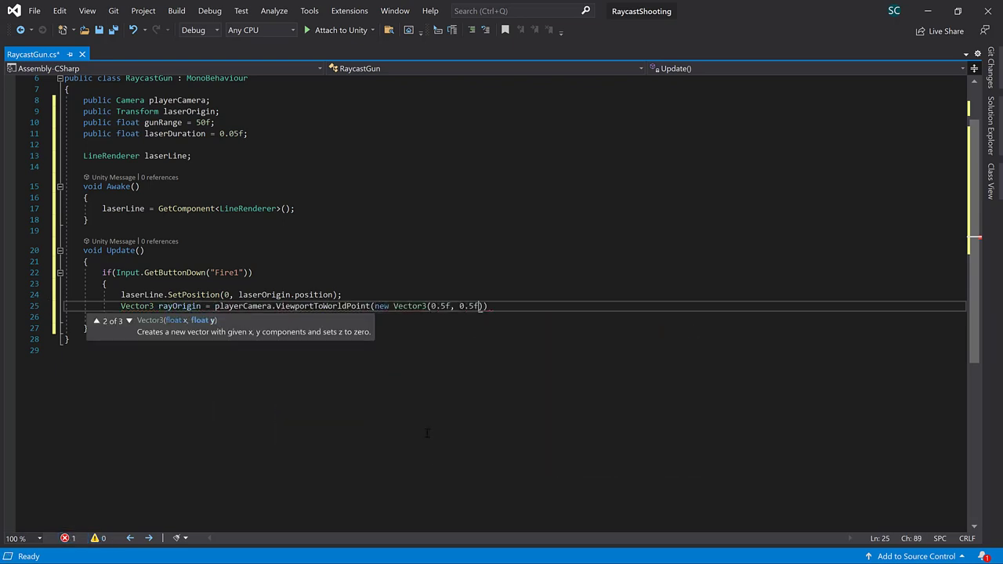
{"action": "type", "text": ", 0));"}
{"action": "key", "text": "Return"}
Step: Declare RaycastHit hit and raycast from rayOrigin along the camera's forward within gunRange
{"action": "type", "text": "RaycastHit hit"}
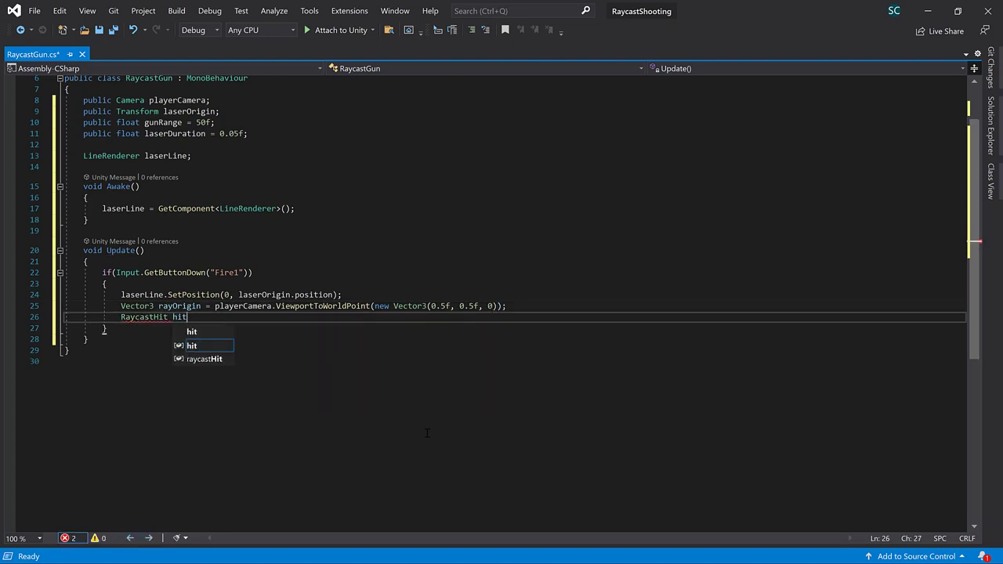
{"action": "type", "text": ";"}
{"action": "key", "text": "Return"}
{"action": "type", "text": "if(Physics."}
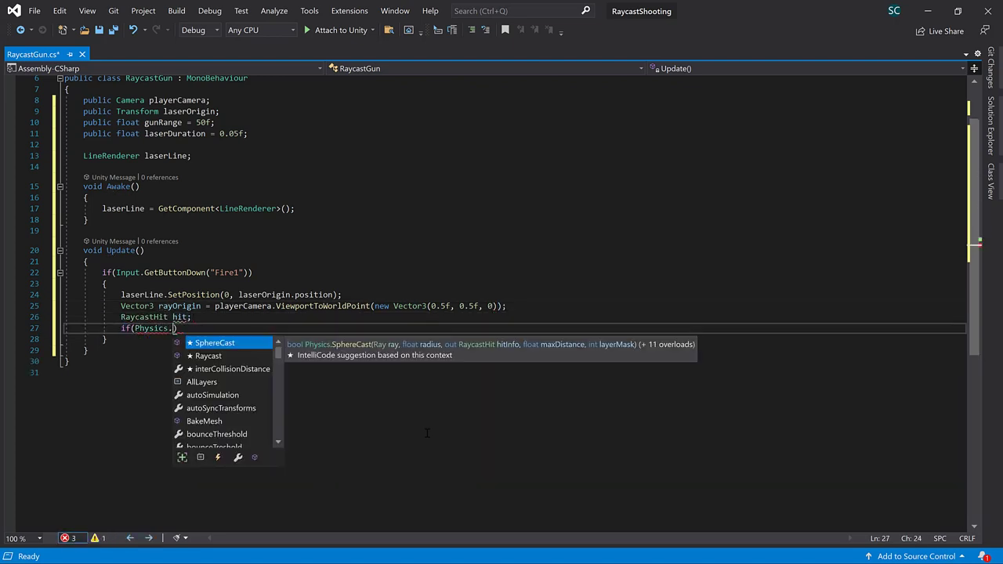
{"action": "type", "text": "Raycast(rayOrigin,"}
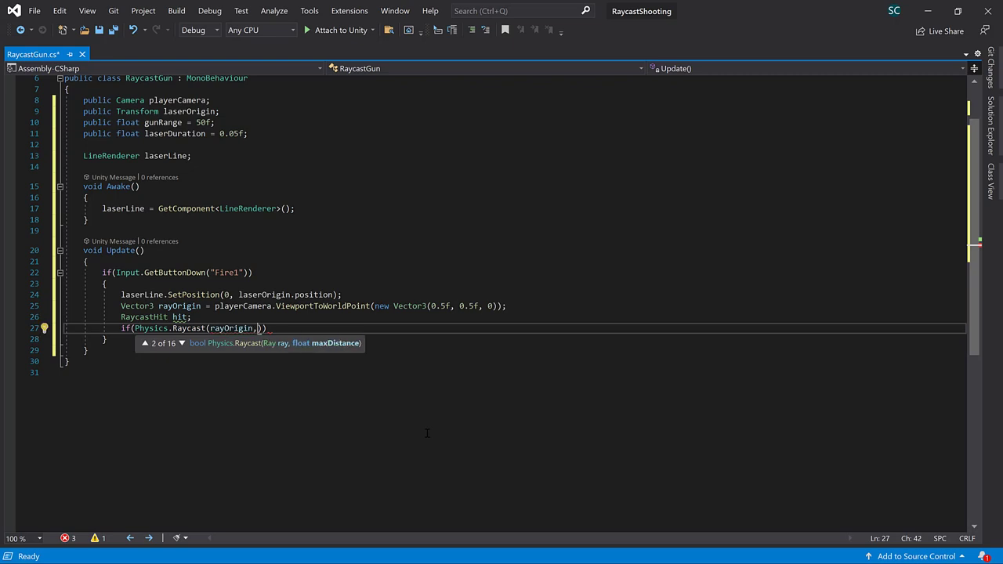
{"action": "type", "text": " playerCamera.transform.forward,"}
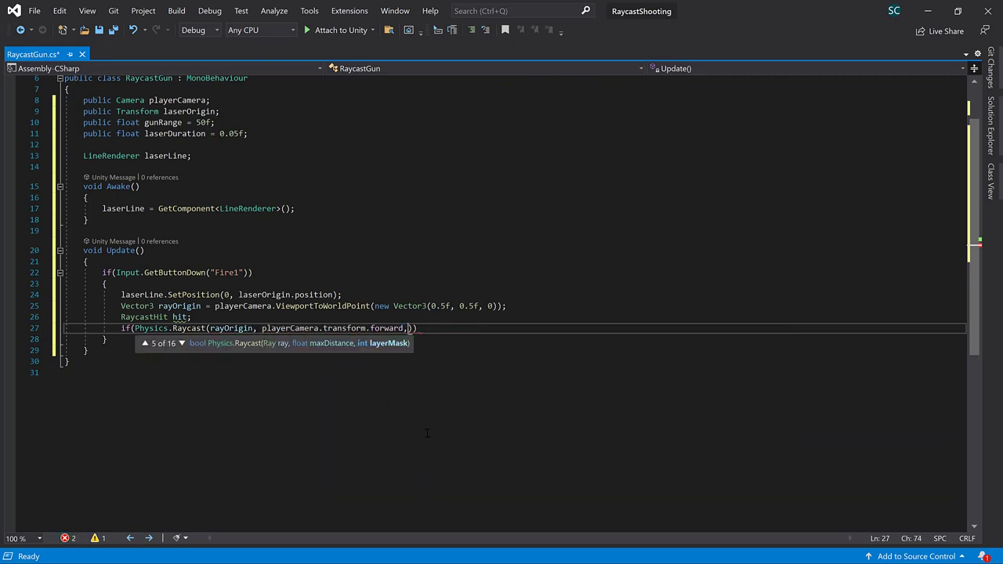
{"action": "type", "text": " out hit, gunRange)"}
{"action": "key", "text": "Return"}
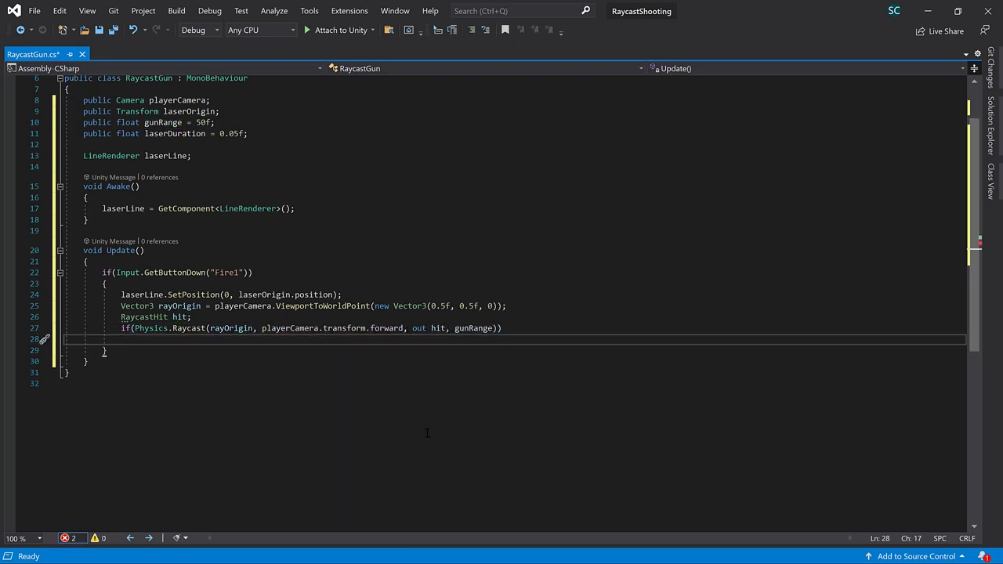
{"action": "type", "text": "{"}
{"action": "key", "text": "Return"}
Step: On a hit, set laser position 1 to hit.point and destroy the hit GameObject
{"action": "type", "text": "laserLine.setp"}
{"action": "key", "text": "Tab"}
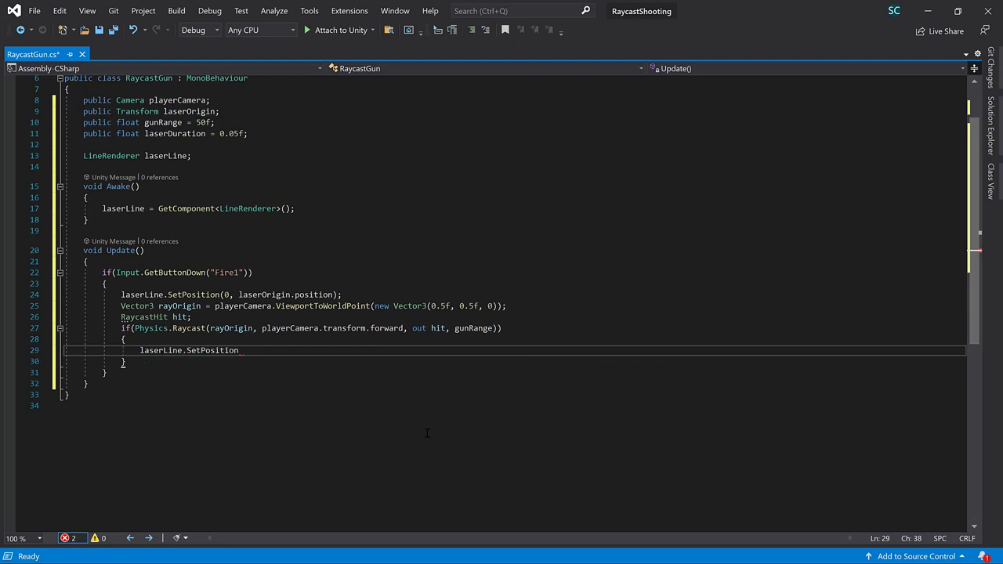
{"action": "type", "text": "(1, hit.point);"}
{"action": "key", "text": "Return"}
{"action": "type", "text": "desr"}
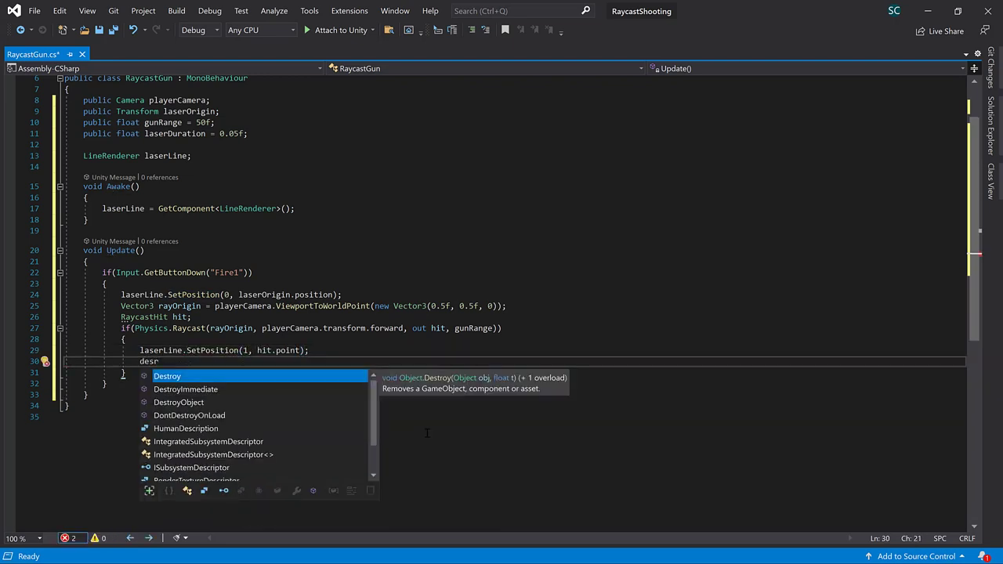
{"action": "type", "text": "(hit.tr.gam);"}
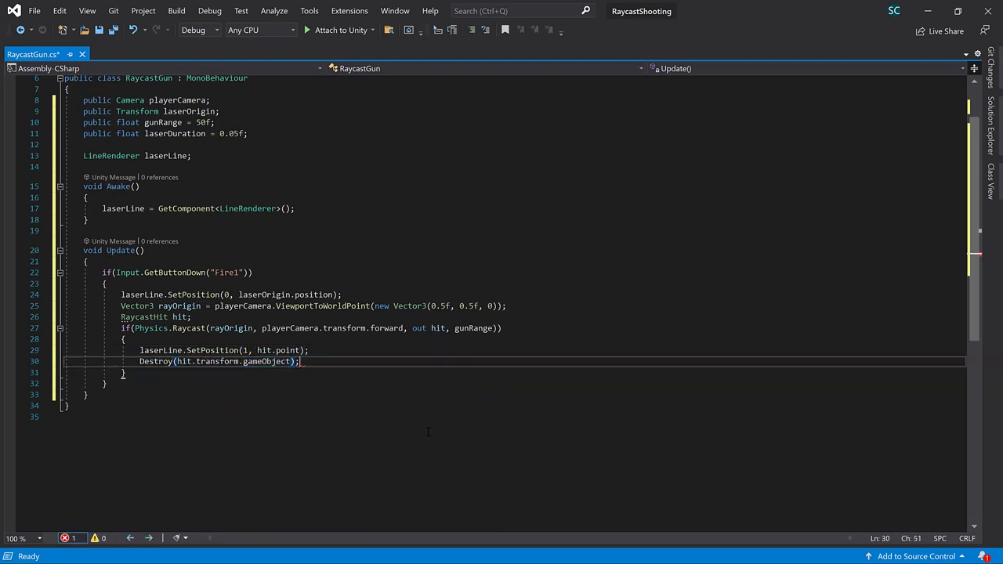
Step: Add an else branch setting laser position 1 to rayOrigin + camera forward * gunRange
{"action": "key", "text": "Down"}
{"action": "key", "text": "Return"}
{"action": "type", "text": "else"}
{"action": "key", "text": "Return"}
{"action": "type", "text": "{"}
{"action": "key", "text": "Return"}
{"action": "type", "text": "laserLine.set"}
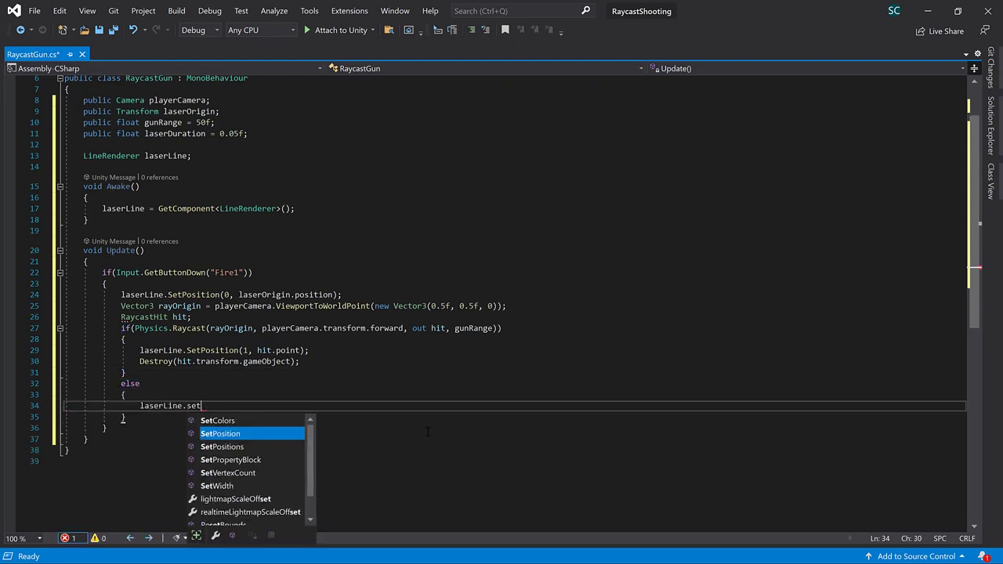
{"action": "type", "text": "(1, rayor"}
{"action": "key", "text": "Tab"}
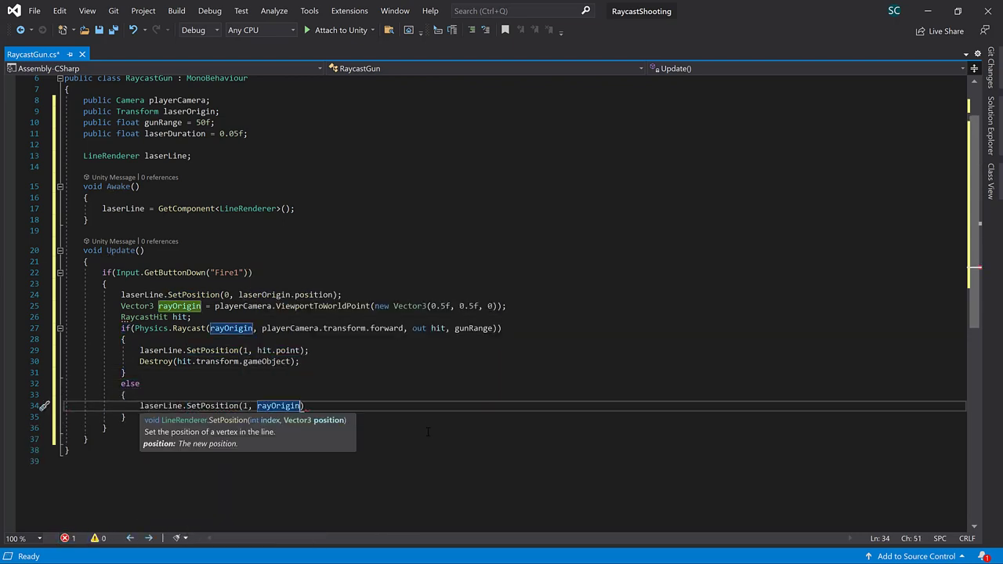
{"action": "type", "text": "+(pla"}
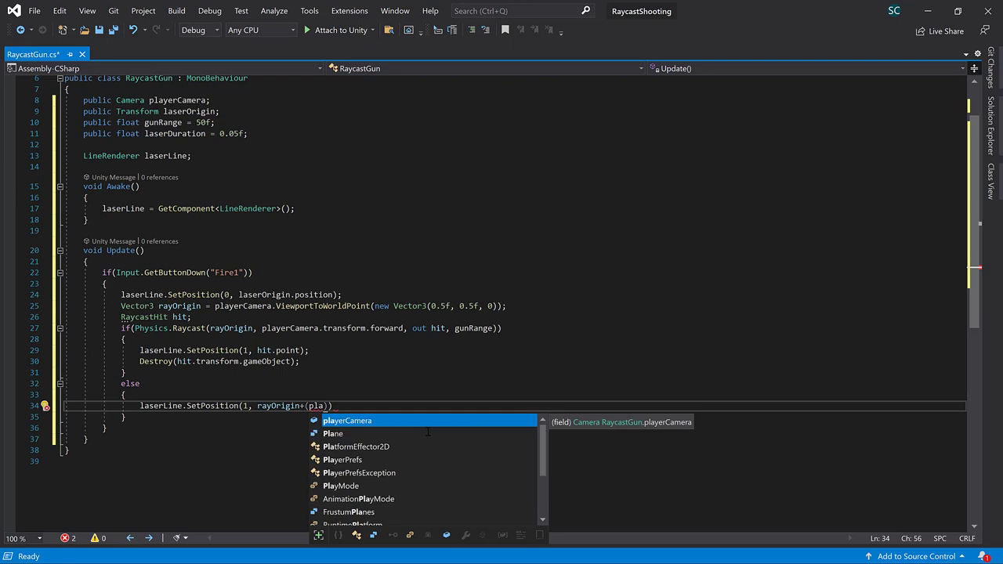
{"action": "type", "text": ".tra.forw*g"}
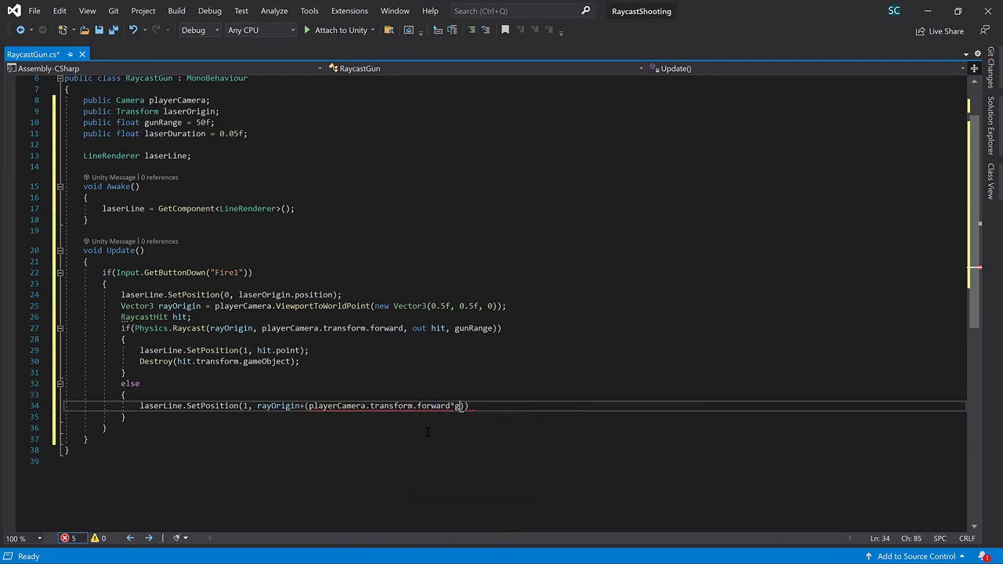
{"action": "key", "text": "Tab"}
{"action": "key", "text": "End"}
{"action": "type", "text": ";"}
{"action": "key", "text": "Down"}
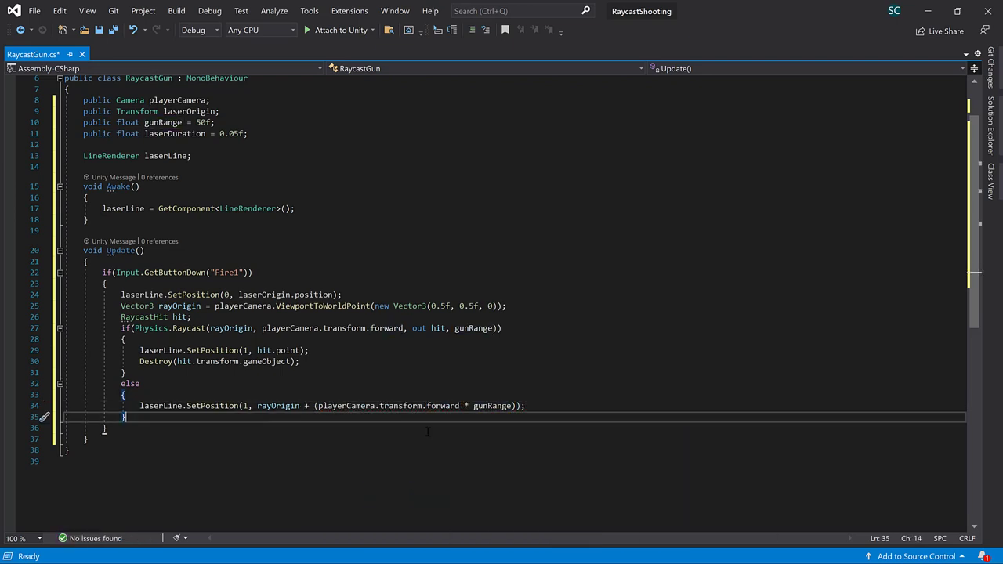
{"action": "key", "text": "Down"}
{"action": "key", "text": "Down"}
{"action": "key", "text": "Return"}
{"action": "key", "text": "Return"}
Step: Write an IEnumerator ShootLaser() that enables laserLine, waits laserDuration seconds, then disables it
{"action": "type", "text": "Ien"}
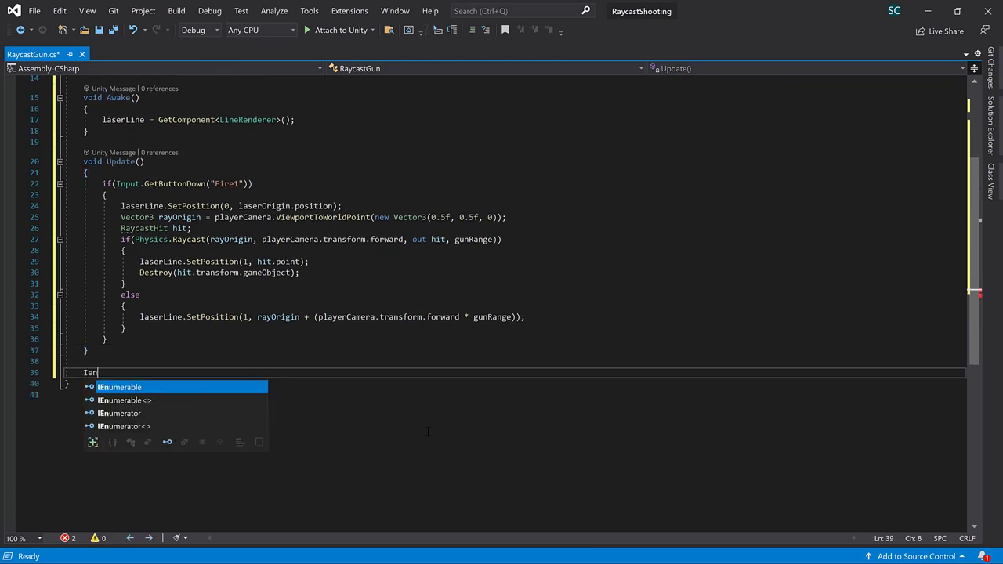
{"action": "key", "text": "Down"}
{"action": "key", "text": "Down"}
{"action": "key", "text": "Tab"}
{"action": "type", "text": "ShootLaser()"}
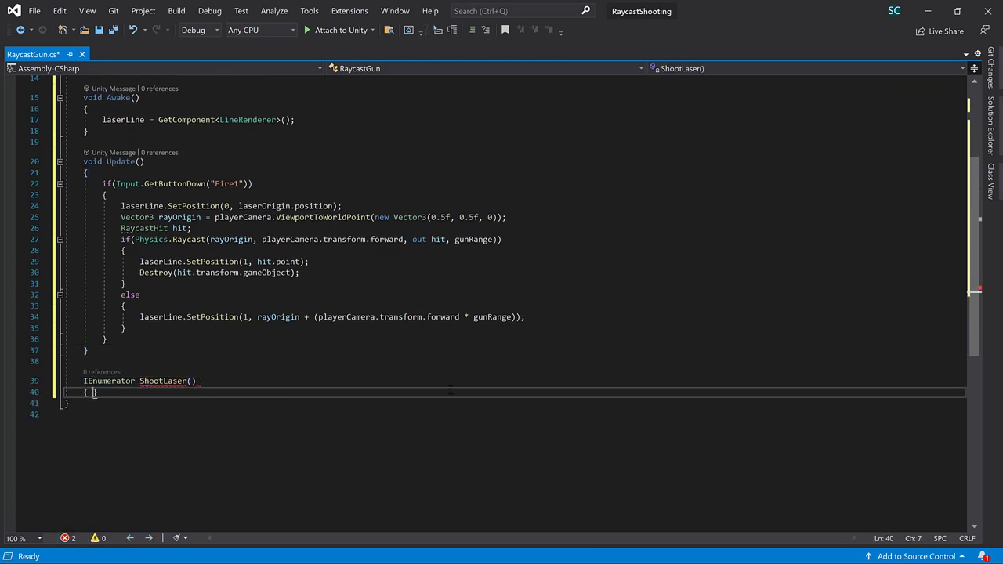
{"action": "key", "text": "Return"}
{"action": "type", "text": "{"}
{"action": "key", "text": "Return"}
{"action": "type", "text": "laserLine.enabled = true;"}
{"action": "key", "text": "Return"}
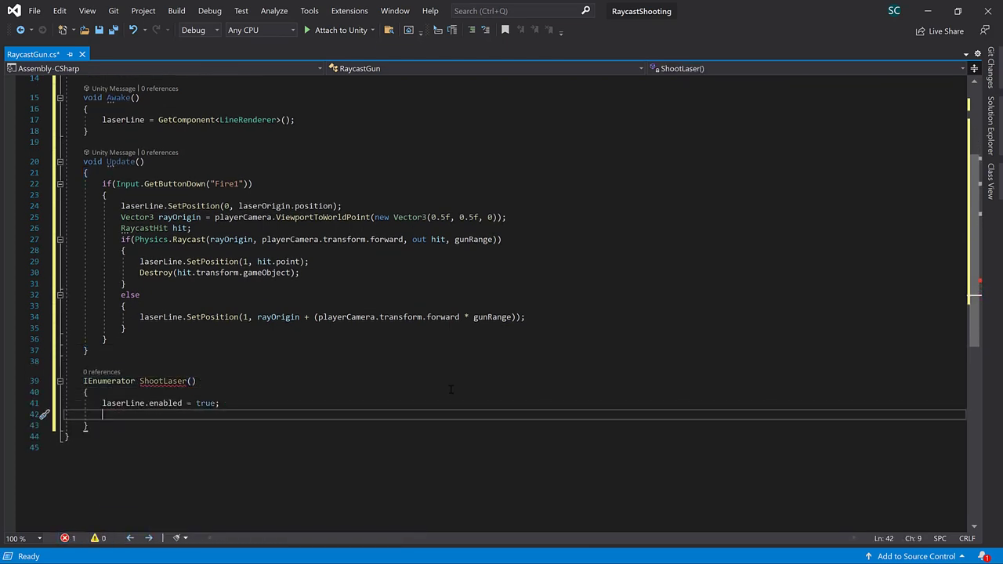
{"action": "type", "text": "yield return new waitfors"}
{"action": "key", "text": "Tab"}
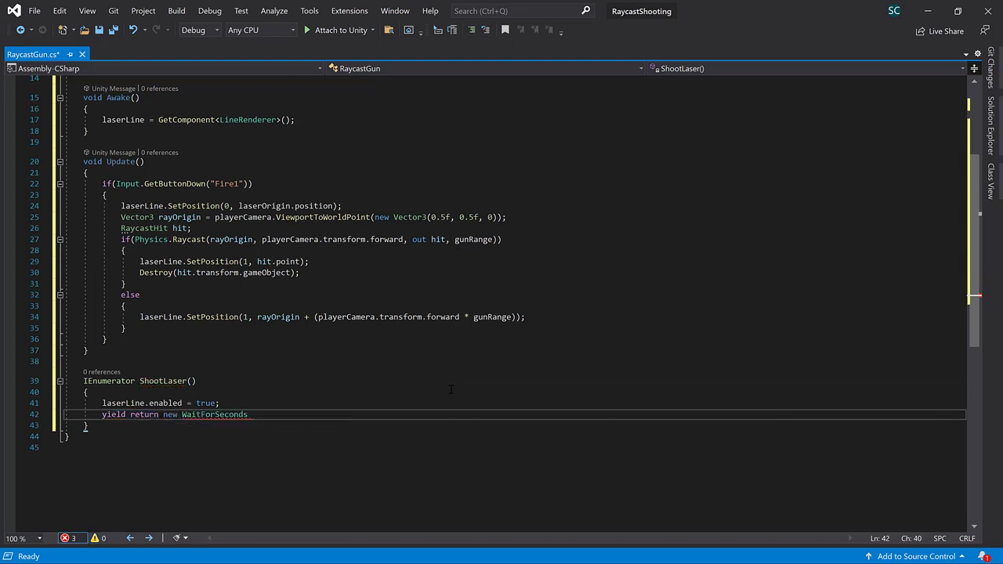
{"action": "type", "text": "(laserDuration);"}
{"action": "key", "text": "Return"}
{"action": "type", "text": "laserLine.en"}
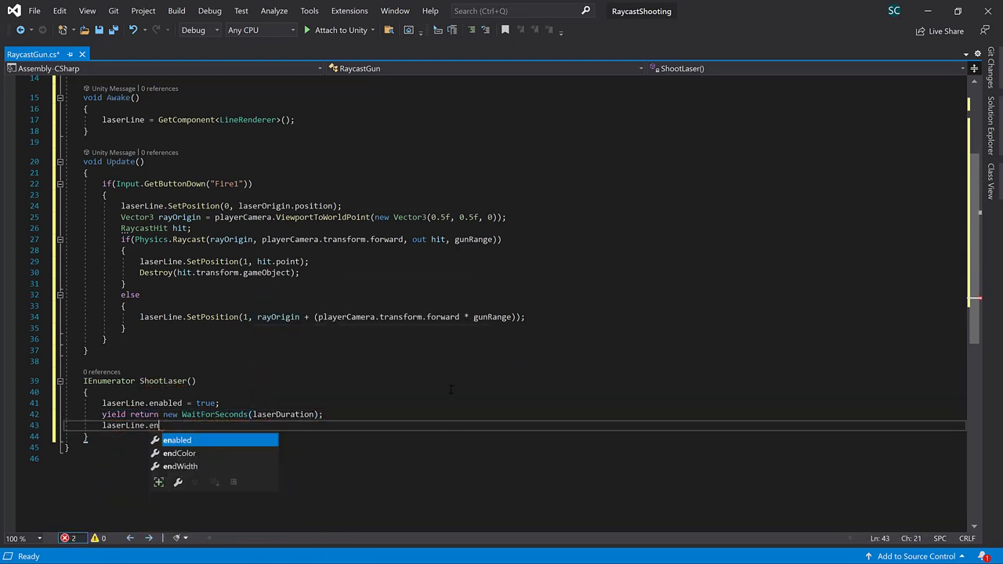
{"action": "type", "text": "abled = false;"}
Step: Add StartCoroutine(ShootLaser()) after the raycast branches in Update and save RaycastGun.cs
{"action": "key", "text": "Up"}
{"action": "key", "text": "Up"}
{"action": "key", "text": "Up"}
{"action": "key", "text": "Return"}
{"action": "type", "text": "Start"}
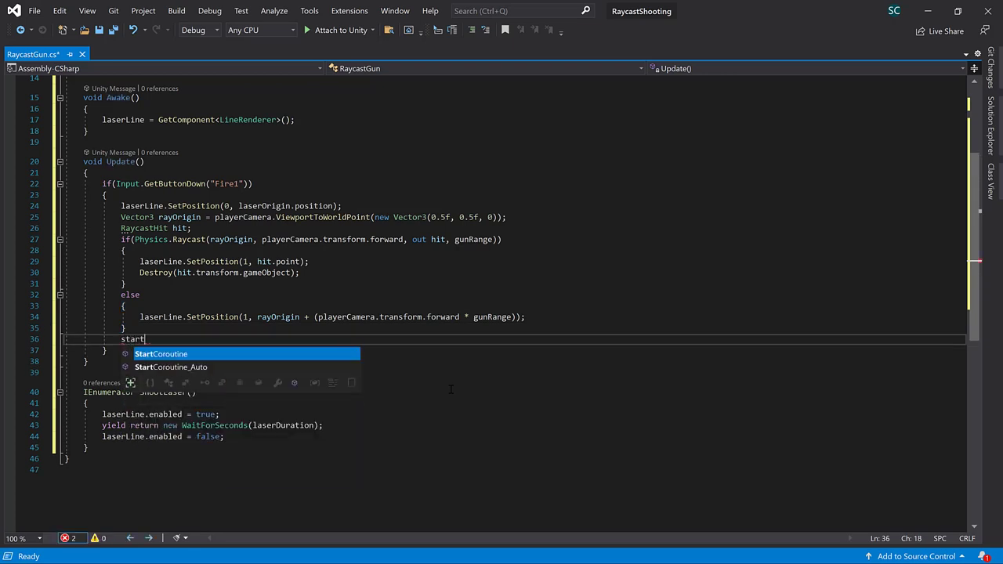
{"action": "key", "text": "Tab"}
{"action": "type", "text": "(ShootLaser()"}
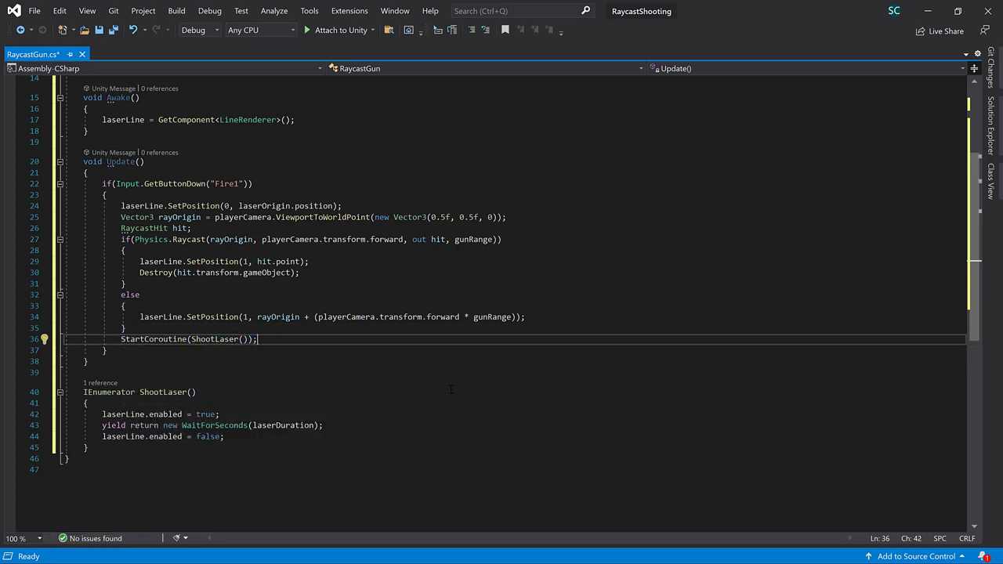
{"action": "key", "text": "ctrl+s"}
{"action": "scroll", "coordinate": [451, 389], "scroll_direction": "up", "scroll_amount": 3}
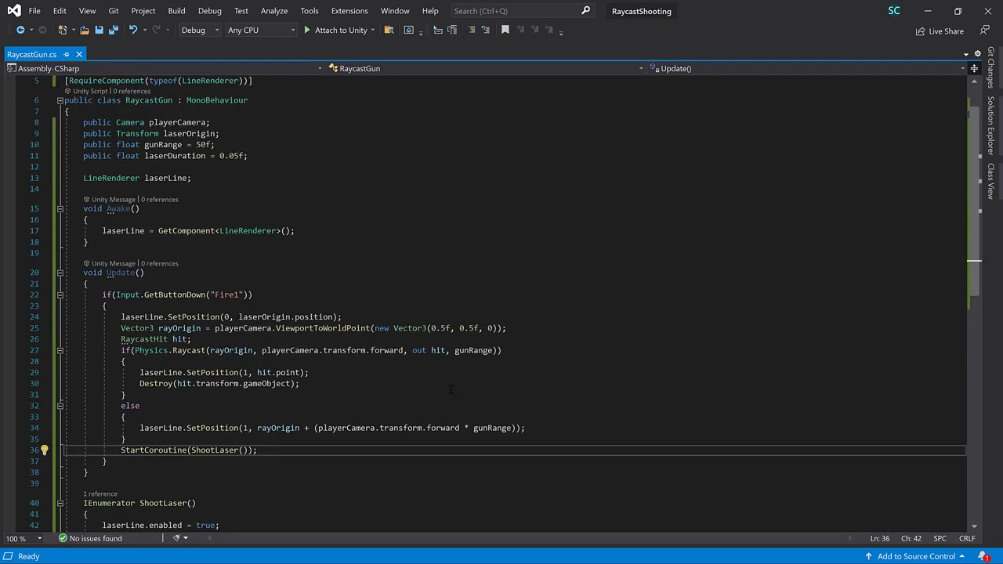
Step: Declare public float fireRate = 0.2f and add a line for the fireTimer field
{"action": "key", "text": "Up"}
{"action": "key", "text": "Up"}
{"action": "key", "text": "Up"}
{"action": "key", "text": "Up"}
{"action": "key", "text": "Up"}
{"action": "key", "text": "Up"}
{"action": "key", "text": "Return"}
{"action": "type", "text": "public float fireR"}
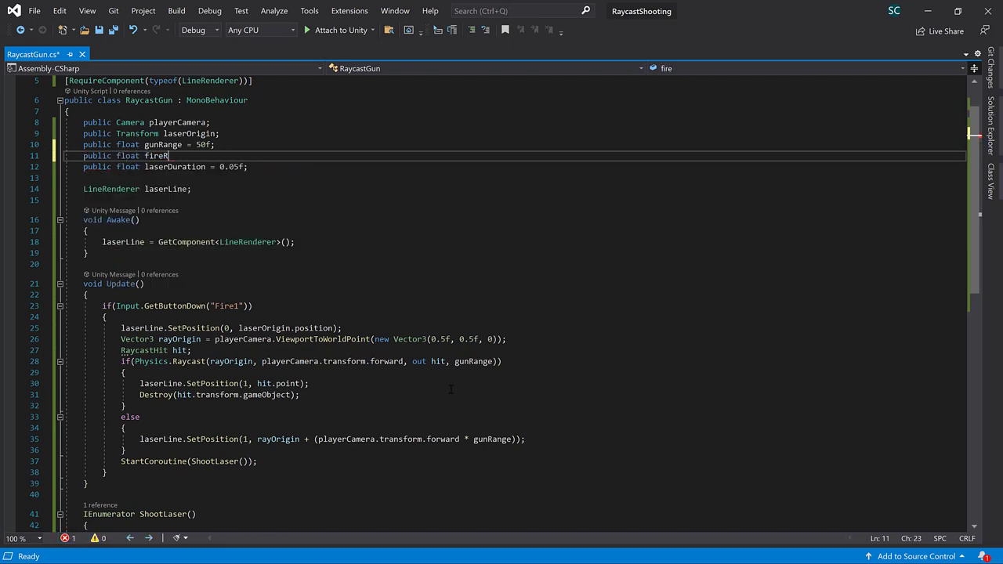
{"action": "type", "text": "ate = 0.2f;"}
{"action": "key", "text": "Down"}
{"action": "key", "text": "Down"}
{"action": "key", "text": "Down"}
{"action": "key", "text": "Return"}
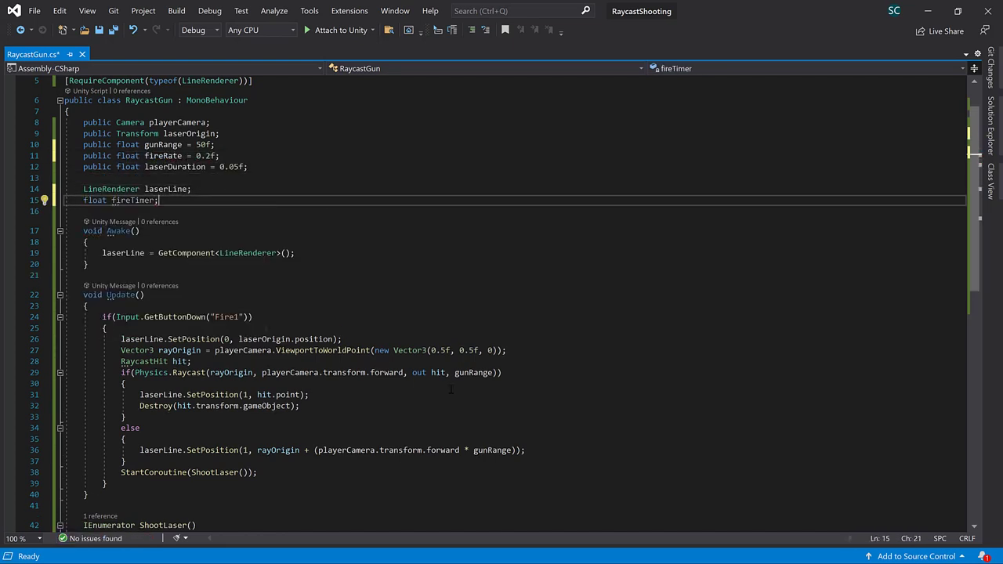
Step: Add fireTimer += Time.deltaTime; at the top of Update
{"action": "key", "text": "Down"}
{"action": "key", "text": "Down"}
{"action": "key", "text": "Down"}
{"action": "key", "text": "Return"}
{"action": "type", "text": "fireT"}
{"action": "key", "text": "Tab"}
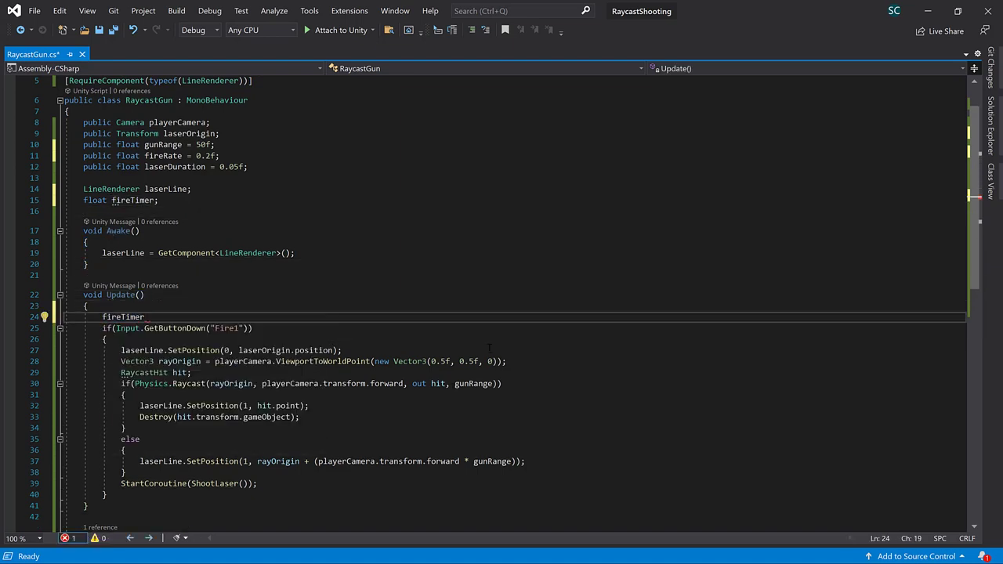
{"action": "type", "text": "Time.de"}
{"action": "key", "text": "Tab"}
{"action": "type", "text": ";"}
Step: Require fireTimer > fireRate to fire, and reset fireTimer = 0 inside the firing block
{"action": "key", "text": "Down"}
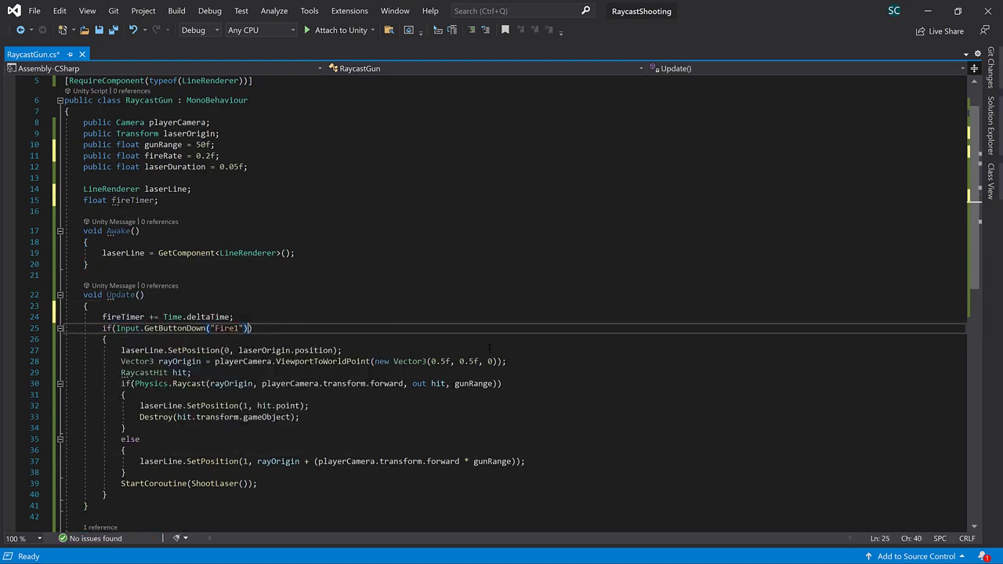
{"action": "type", "text": "&&fire"}
{"action": "key", "text": "Tab"}
{"action": "type", "text": "> fir"}
{"action": "key", "text": "Tab"}
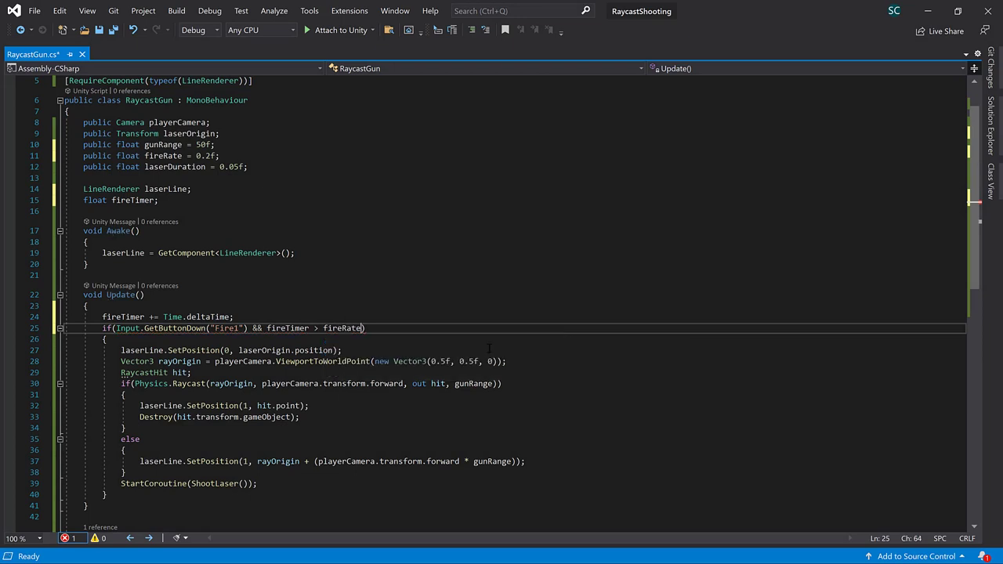
{"action": "key", "text": "End"}
{"action": "key", "text": "Down"}
{"action": "key", "text": "Return"}
{"action": "type", "text": "fire"}
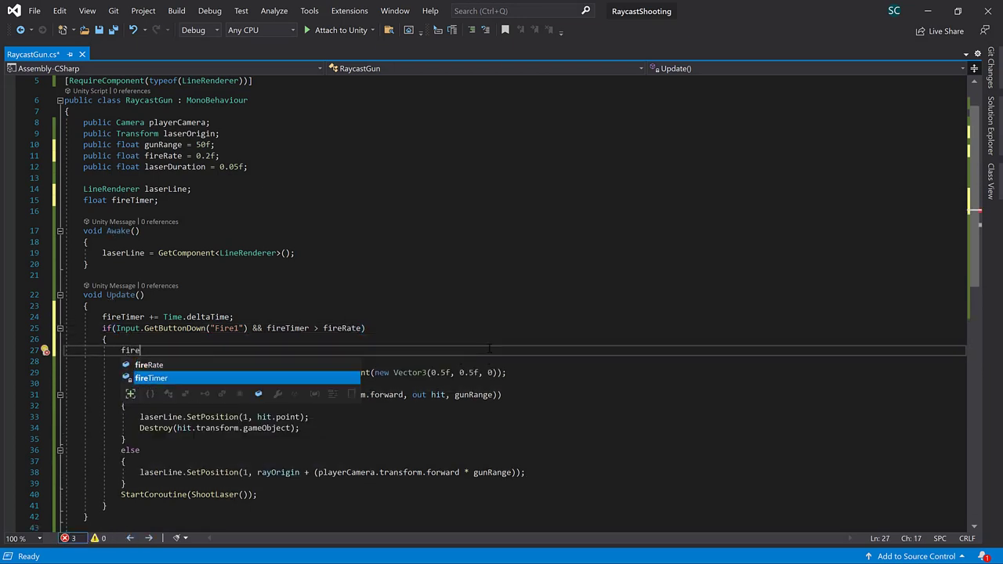
{"action": "key", "text": "Tab"}
{"action": "type", "text": "= 0"}
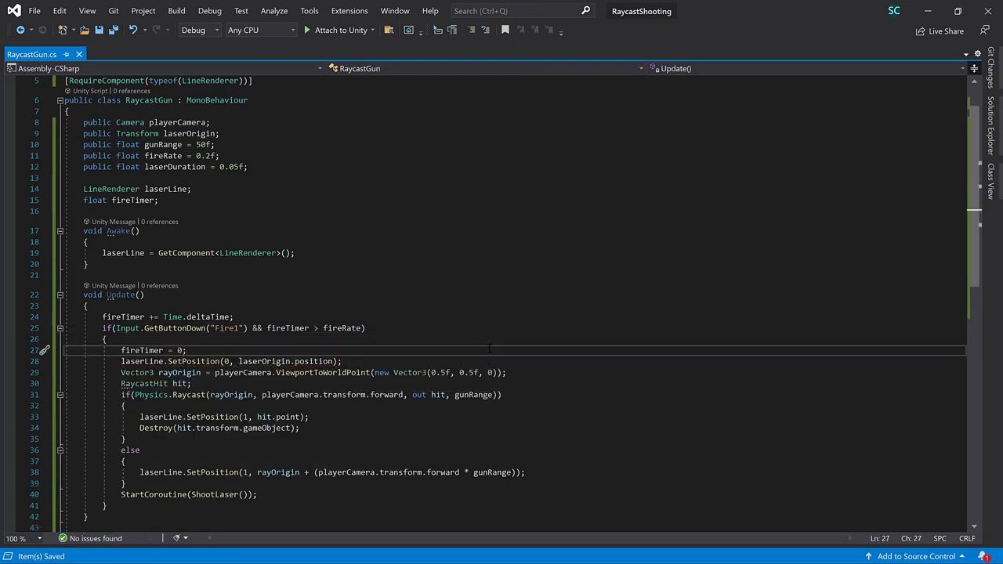
Step: Back in Unity, assign Main Camera and LaserOrigin to the Raycast Gun's fields
{"action": "left_click", "coordinate": [934, 11]}
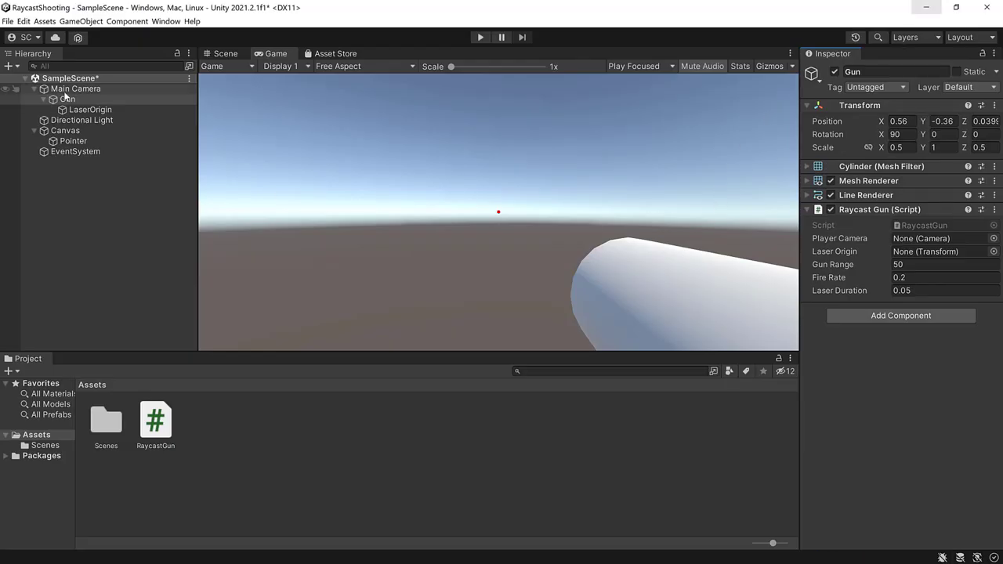
{"action": "left_click_drag", "start_coordinate": [76, 89], "coordinate": [930, 240]}
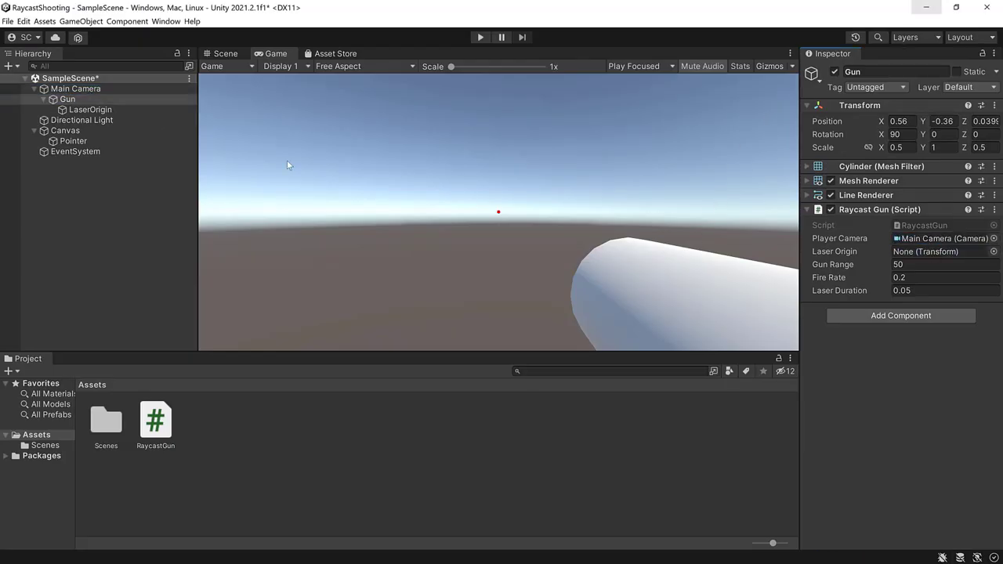
{"action": "left_click_drag", "start_coordinate": [84, 110], "coordinate": [689, 248]}
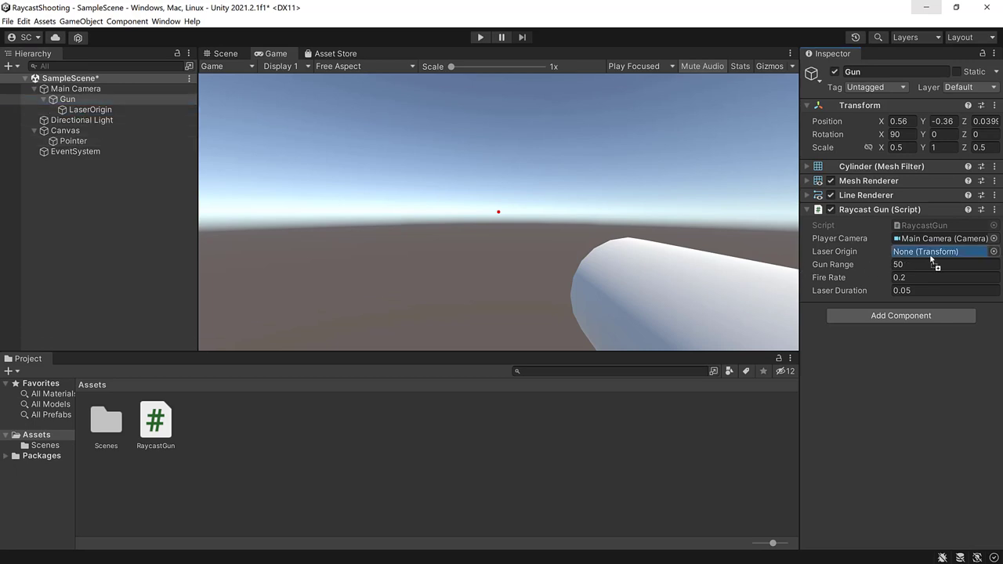
{"action": "left_click_drag", "start_coordinate": [930, 254], "coordinate": [930, 254]}
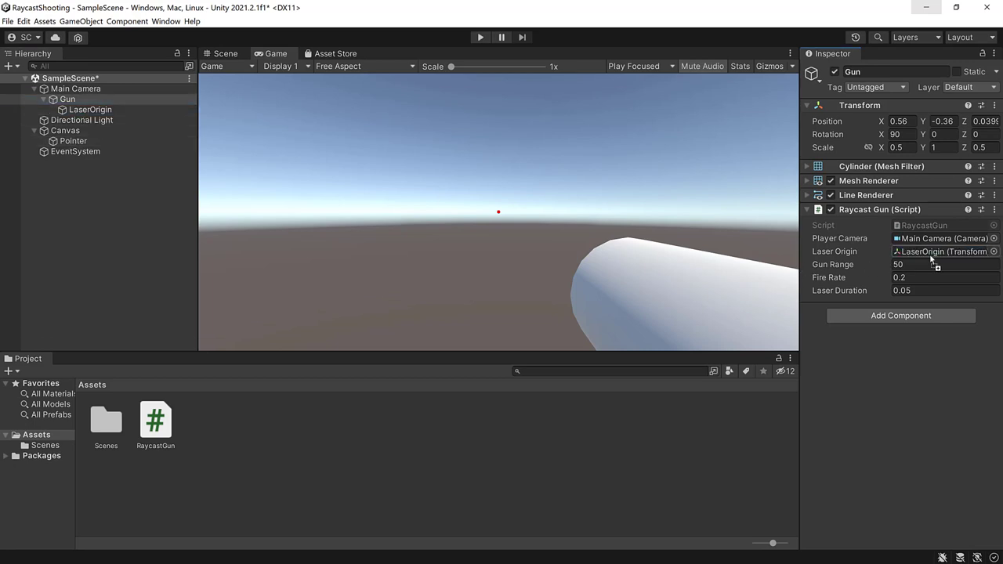
Step: Add a Cube, reset its Transform, and shift it left of centre
{"action": "left_click", "coordinate": [17, 68]}
{"action": "mouse_move", "coordinate": [133, 116]}
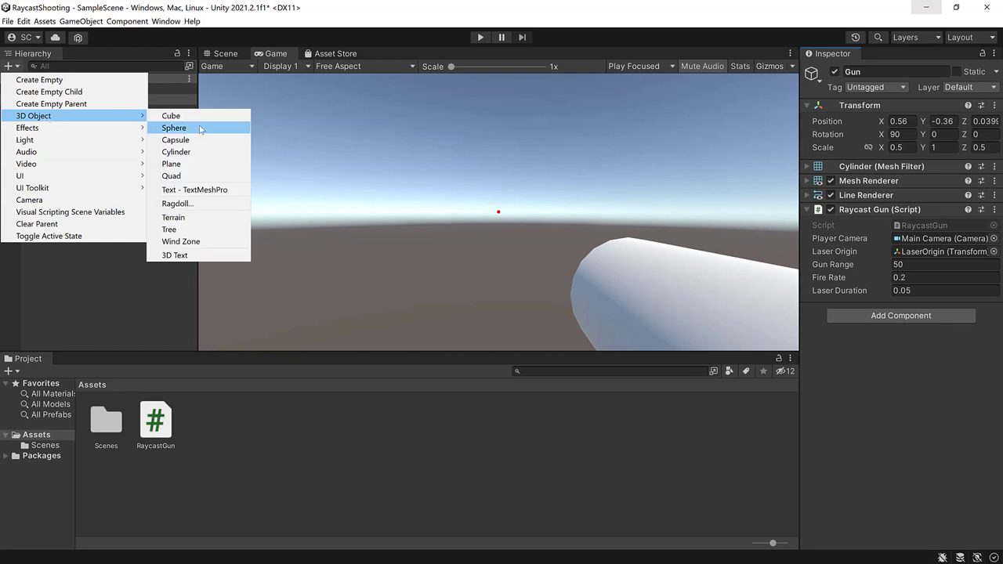
{"action": "left_click", "coordinate": [191, 116]}
{"action": "right_click", "coordinate": [879, 105]}
{"action": "left_click", "coordinate": [903, 112]}
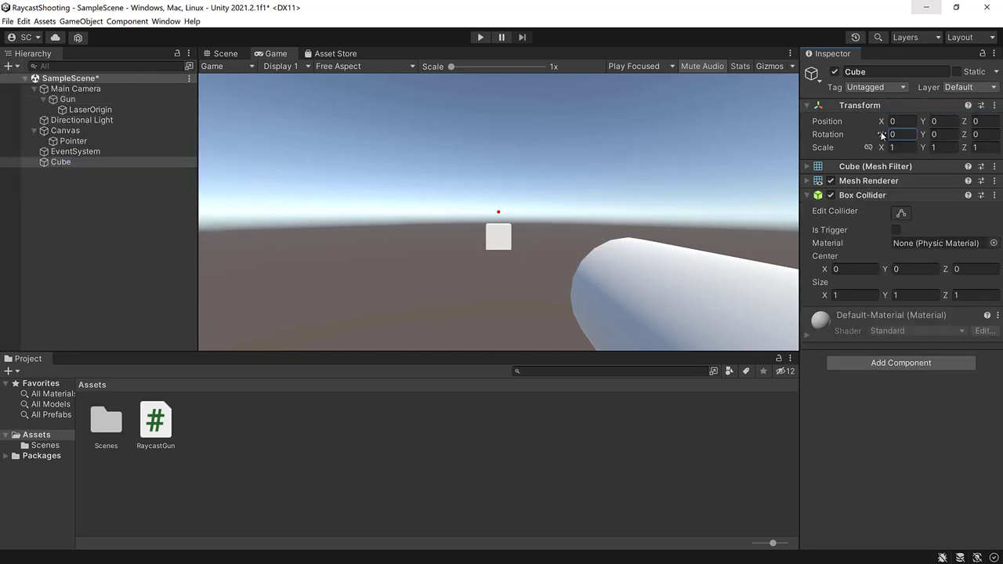
{"action": "left_click_drag", "start_coordinate": [829, 122], "coordinate": [815, 124]}
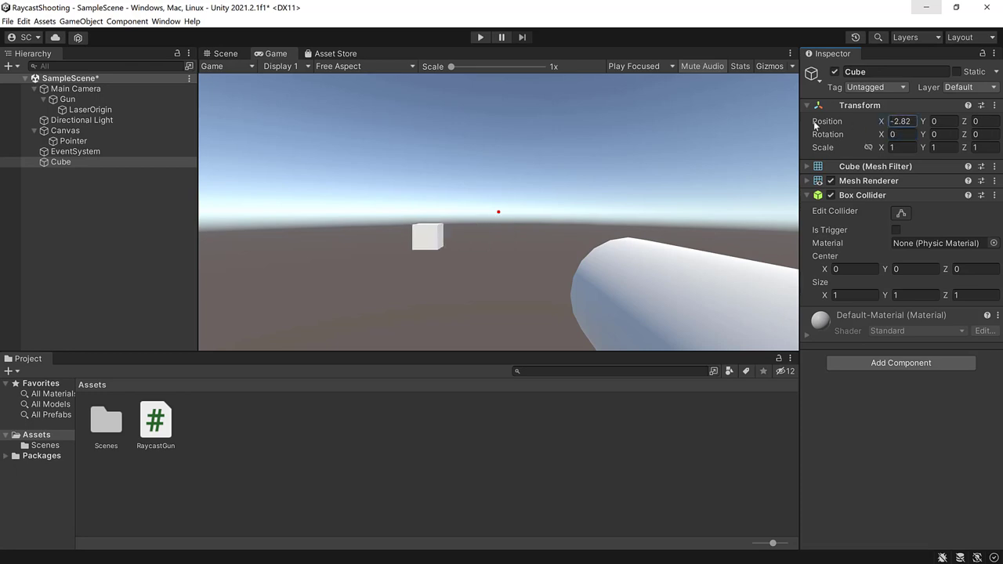
Step: Add a Sphere, reset its Transform, and position it at X 2.1, Y 2.73
{"action": "mouse_move", "coordinate": [47, 115]}
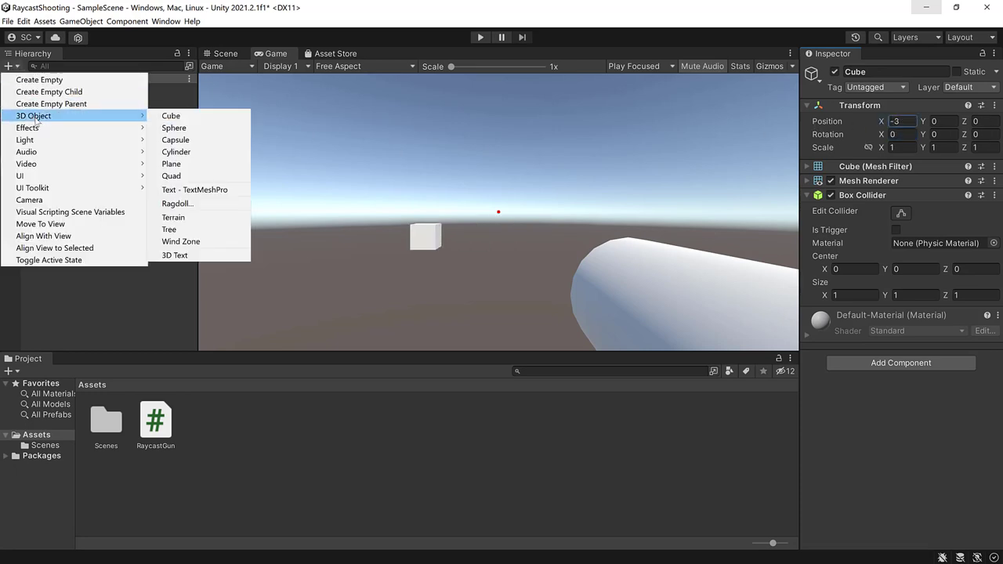
{"action": "left_click", "coordinate": [168, 128]}
{"action": "right_click", "coordinate": [904, 110]}
{"action": "left_click", "coordinate": [933, 116]}
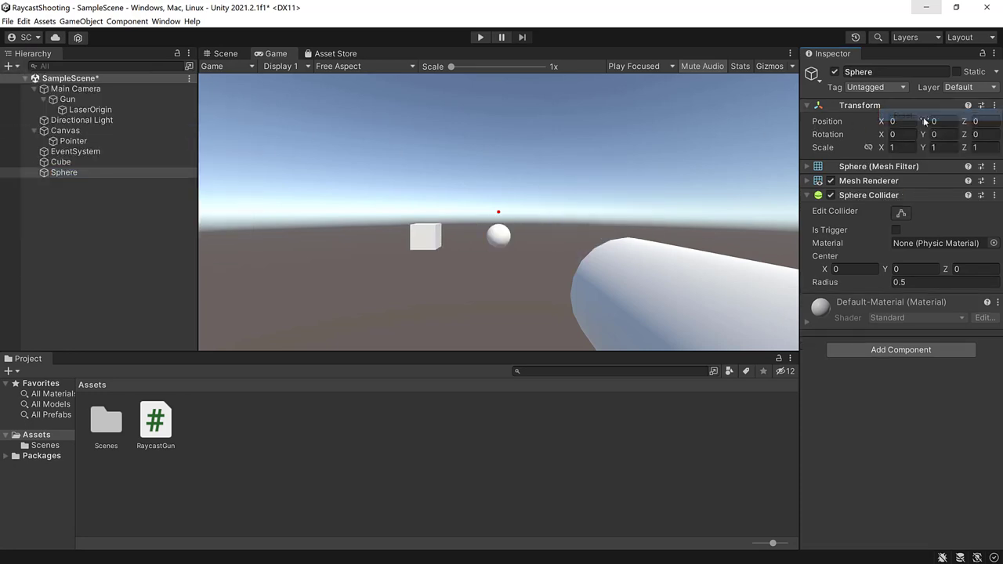
{"action": "type", "text": "2.1"}
{"action": "key", "text": "Tab"}
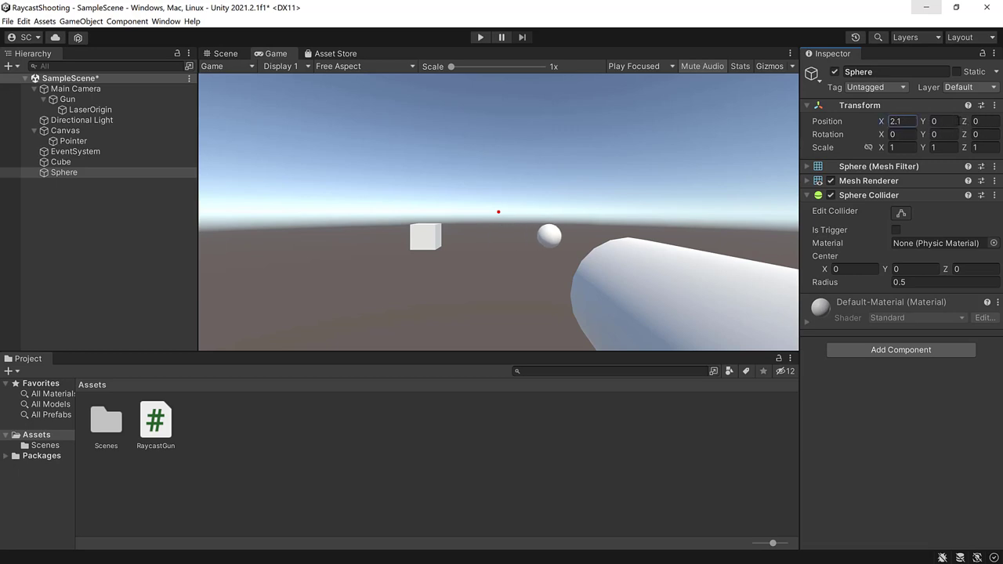
{"action": "type", "text": "2.73"}
{"action": "key", "text": "Return"}
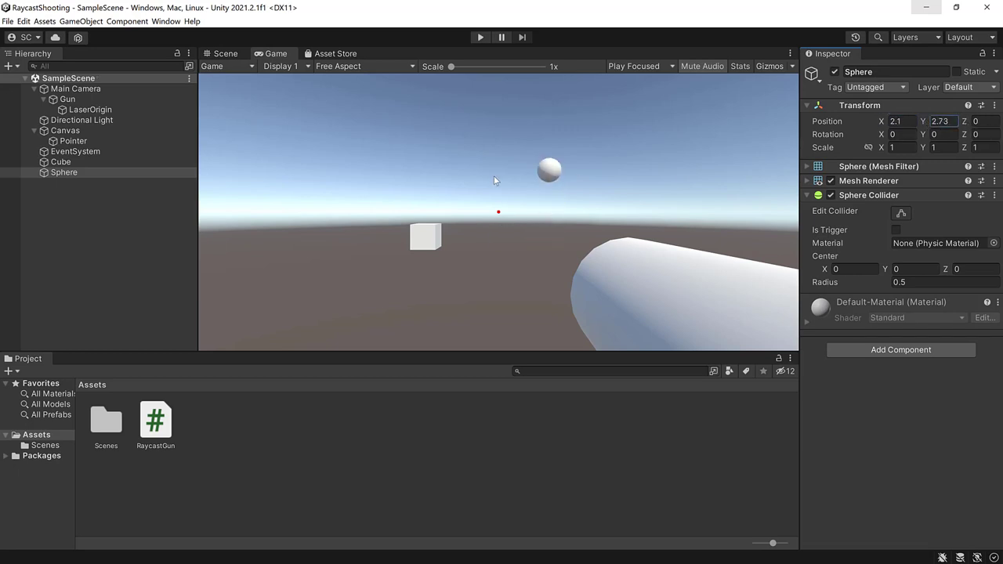
Step: In Play mode, rotate Main Camera toward the cube, then the sphere, and shoot each one
{"action": "left_click", "coordinate": [480, 38]}
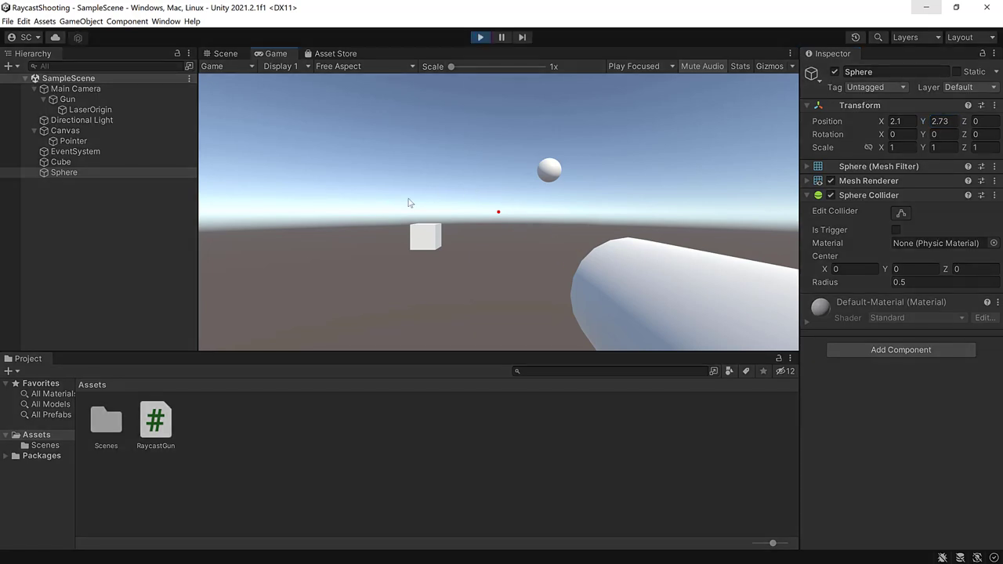
{"action": "left_click", "coordinate": [92, 89]}
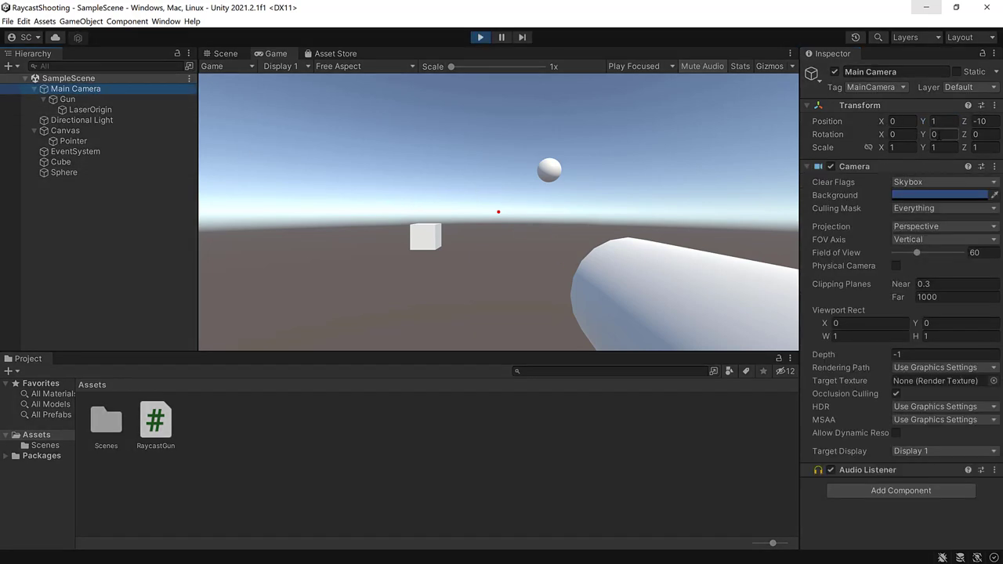
{"action": "mouse_move", "coordinate": [922, 134]}
{"action": "left_mouse_down"}
{"action": "mouse_move", "coordinate": [869, 140]}
{"action": "mouse_move", "coordinate": [878, 130]}
{"action": "mouse_move", "coordinate": [741, 163]}
{"action": "left_mouse_up"}
{"action": "left_click", "coordinate": [382, 162]}
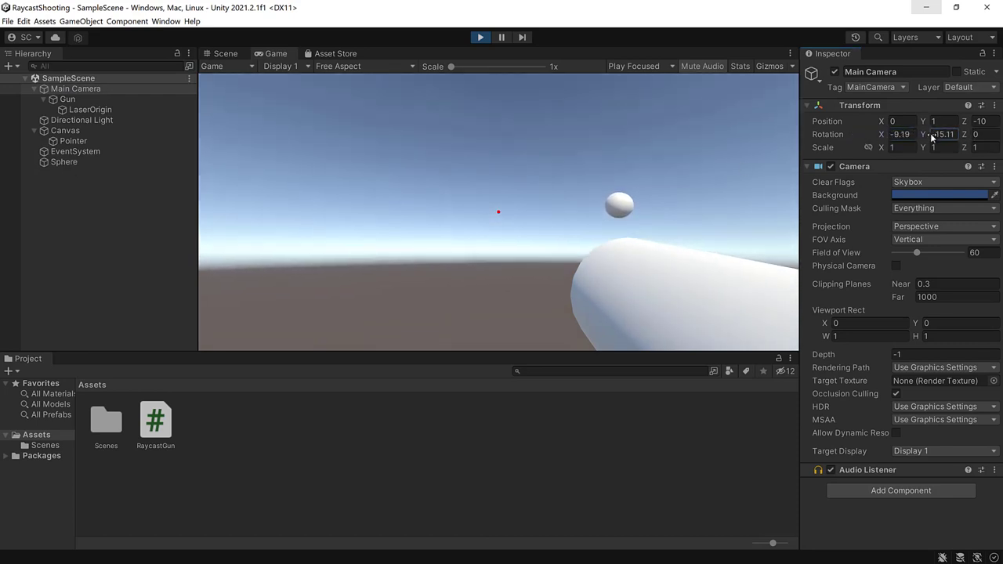
{"action": "left_click_drag", "start_coordinate": [932, 137], "coordinate": [390, 196]}
{"action": "left_click", "coordinate": [390, 195]}
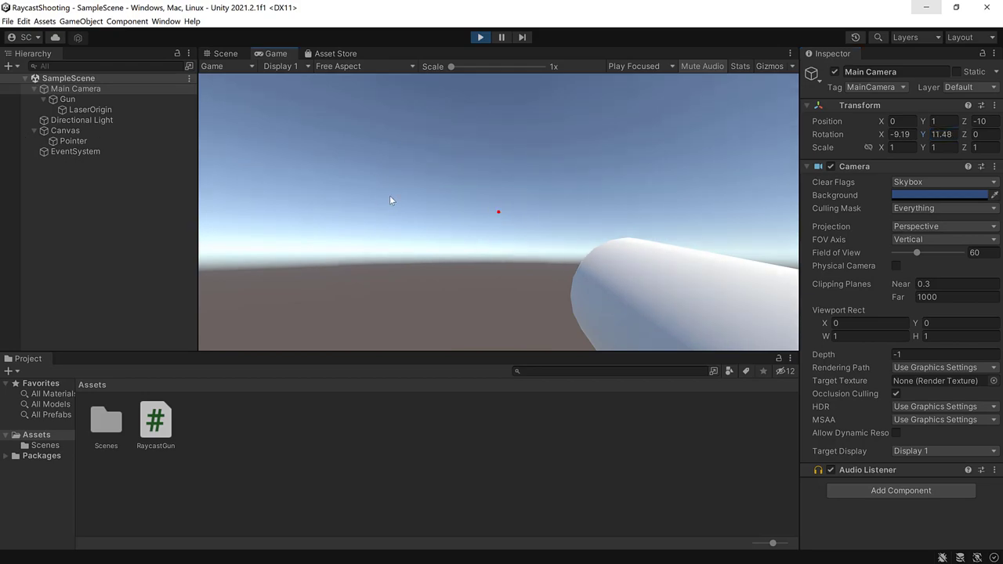